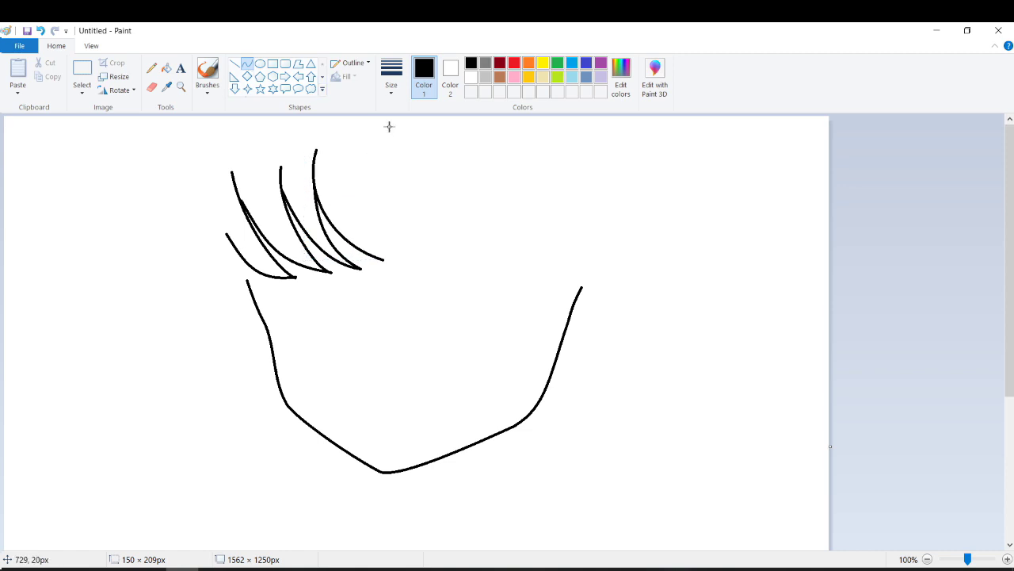
Draw the curved strands of the heart-shaped parting at the centre of the fringe in black.
drag(389, 124, 384, 257)
mouse_move(349, 198)
mouse_down()
mouse_move(347, 131)
mouse_move(408, 179)
mouse_move(434, 145)
mouse_up()
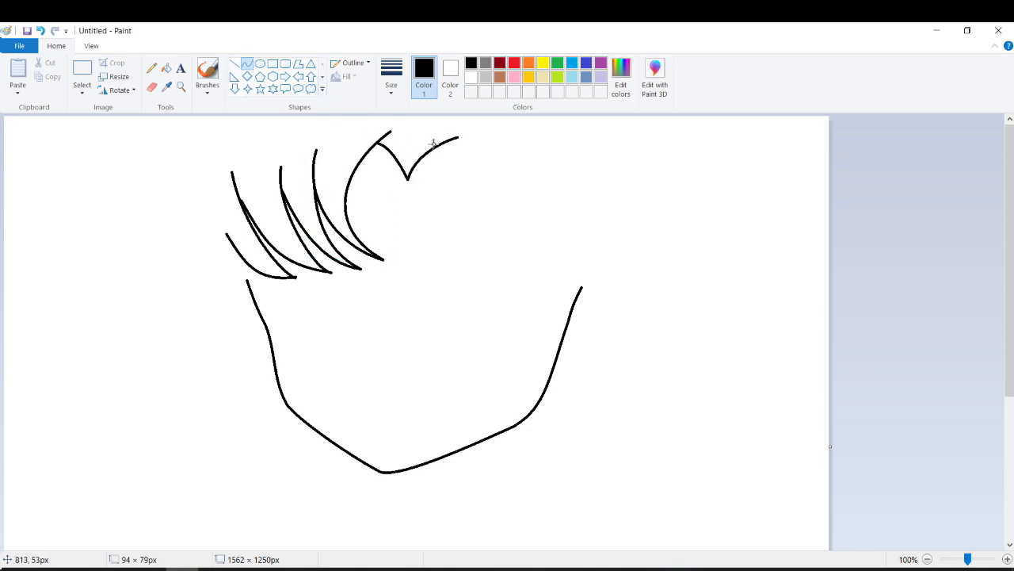
drag(427, 257, 462, 135)
Draw pointed, curved fringe strands from the central parting across to the right edge of the face.
drag(444, 197, 514, 190)
drag(426, 257, 508, 169)
mouse_move(511, 198)
mouse_down()
mouse_move(518, 227)
mouse_move(455, 262)
mouse_move(517, 256)
mouse_move(482, 265)
mouse_move(517, 237)
mouse_up()
drag(473, 269, 579, 217)
mouse_move(554, 274)
mouse_down()
mouse_move(507, 280)
mouse_move(600, 284)
mouse_up()
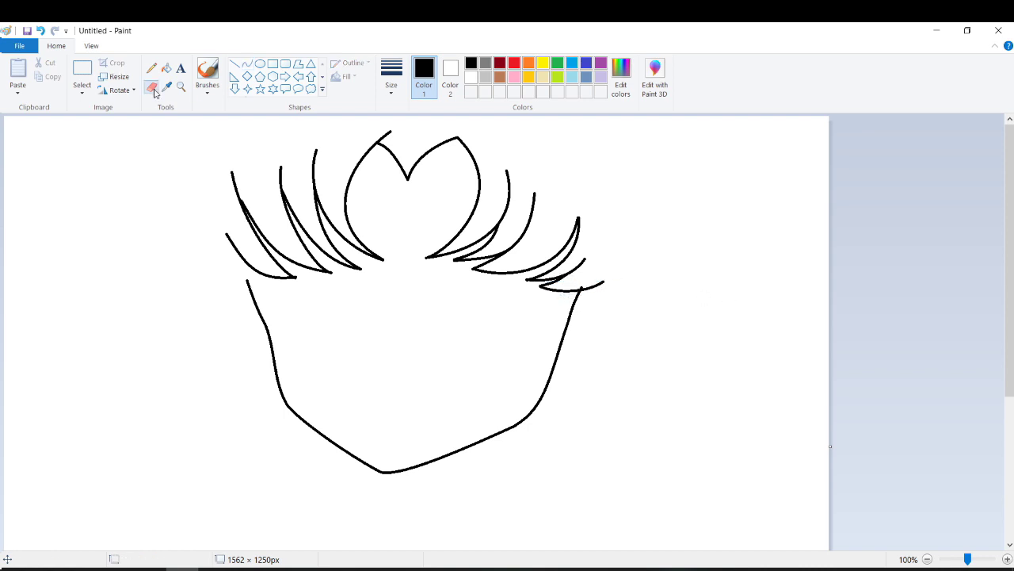
Trim the overlapping stroke at the right temple and draw curved hair locks outside the right side of the face.
drag(557, 309, 614, 259)
click(586, 286)
mouse_move(590, 286)
mouse_down()
mouse_move(611, 298)
mouse_move(657, 215)
mouse_move(634, 184)
mouse_up()
key(ctrl+z)
drag(623, 141, 634, 282)
drag(631, 210, 657, 200)
scroll(630, 135, up, 1)
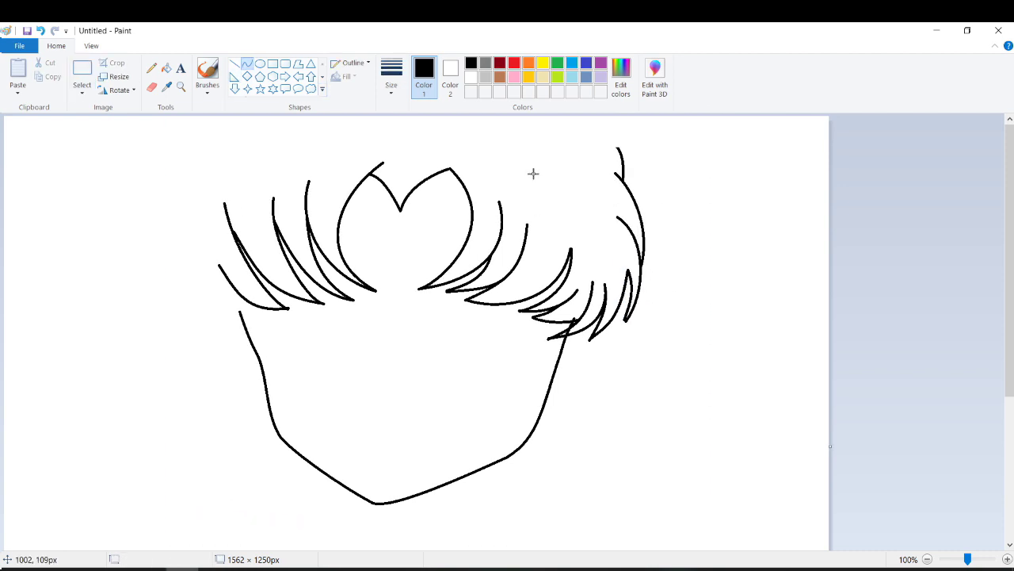
Draw the round right hair bun, the long pigtail line falling beside the face and short curved strands beneath the bun.
mouse_move(670, 118)
mouse_down()
mouse_move(577, 119)
mouse_move(614, 155)
mouse_up()
mouse_move(669, 120)
mouse_down()
mouse_move(636, 144)
mouse_move(668, 547)
mouse_up()
click(260, 63)
mouse_move(595, 115)
mouse_down()
mouse_move(650, 136)
mouse_move(600, 117)
mouse_up()
click(247, 64)
drag(569, 193, 591, 144)
drag(582, 170, 600, 158)
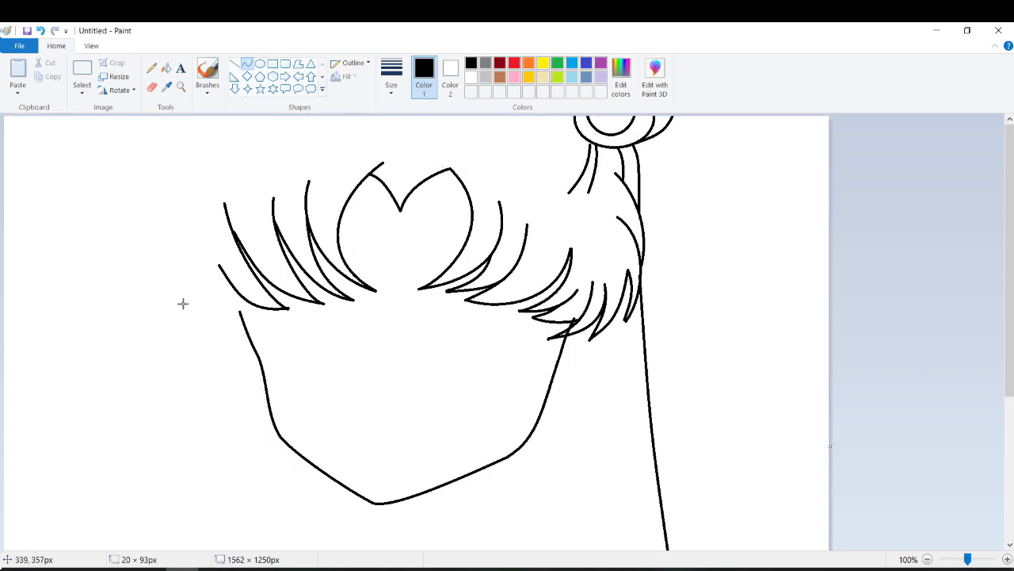
Draw the curved side locks along the left side of the head, outside the fringe.
mouse_move(191, 179)
mouse_down()
mouse_move(244, 328)
mouse_move(156, 220)
mouse_move(167, 274)
mouse_up()
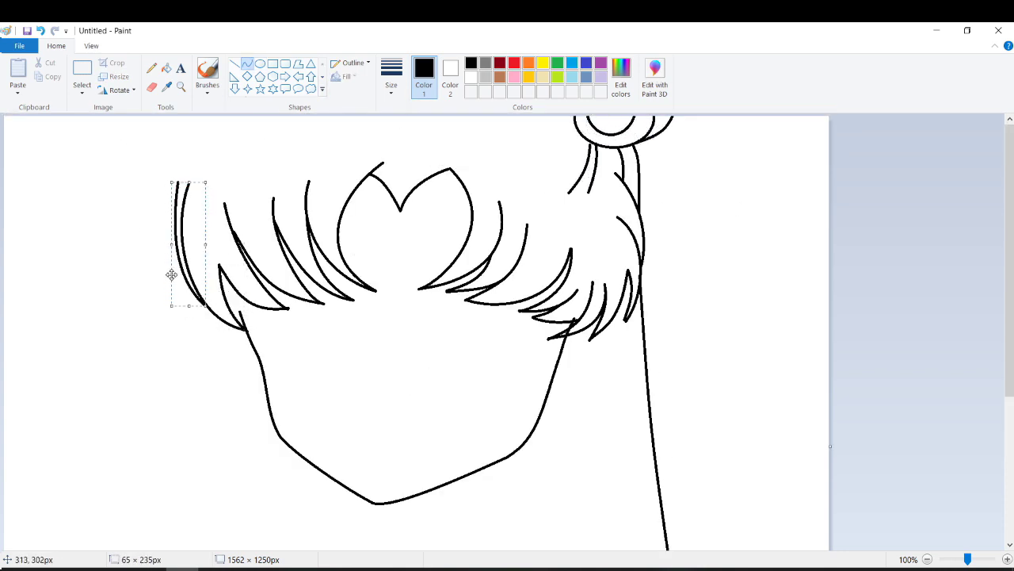
drag(170, 133, 205, 303)
drag(143, 198, 158, 290)
mouse_move(148, 178)
mouse_down()
mouse_move(150, 141)
mouse_move(139, 208)
mouse_move(127, 159)
mouse_up()
Draw the long main strands of the left pigtail from the side locks down to the canvas's lower edge.
scroll(195, 306, down, 3)
drag(204, 197, 238, 551)
scroll(124, 188, up, 3)
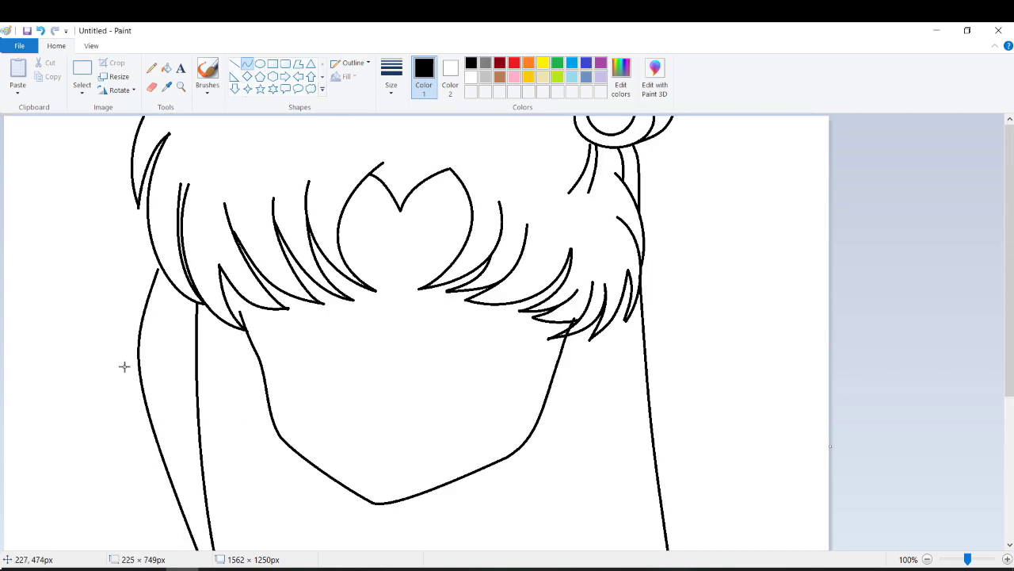
Add thin overlapping curved strands along the outer side of the left pigtail.
scroll(125, 363, down, 2)
drag(64, 258, 123, 389)
drag(95, 333, 69, 254)
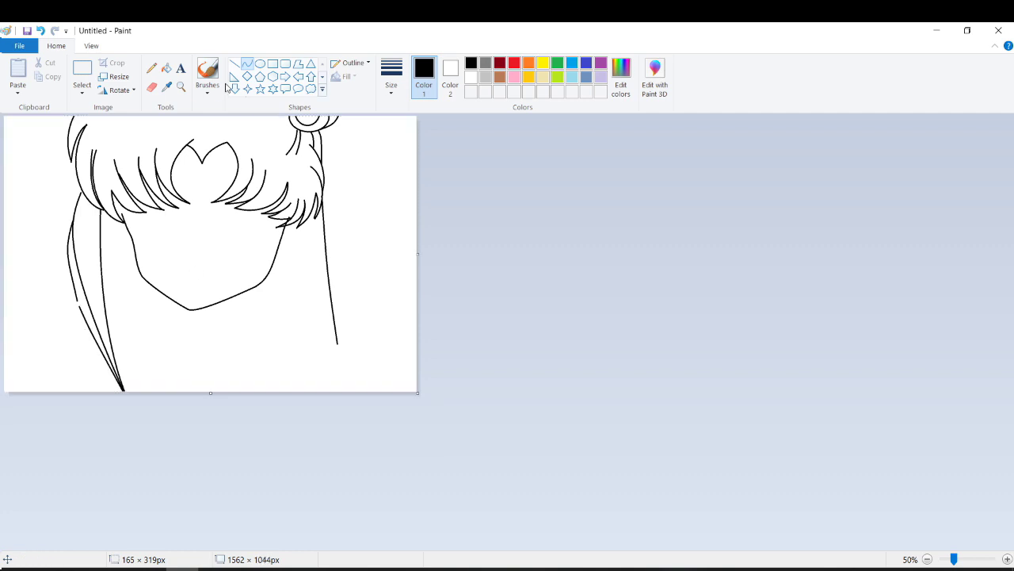
drag(49, 310, 103, 391)
drag(42, 238, 82, 414)
drag(71, 341, 68, 248)
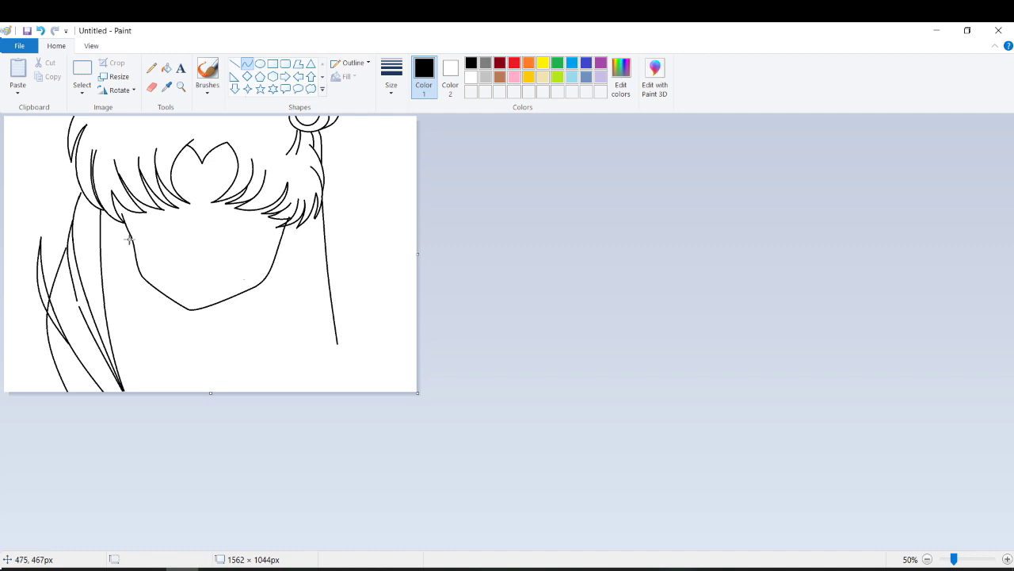
Draw the left ear outline beside the cheek and clean up the pigtail strand next to it.
scroll(129, 239, up, 1)
drag(220, 275, 215, 271)
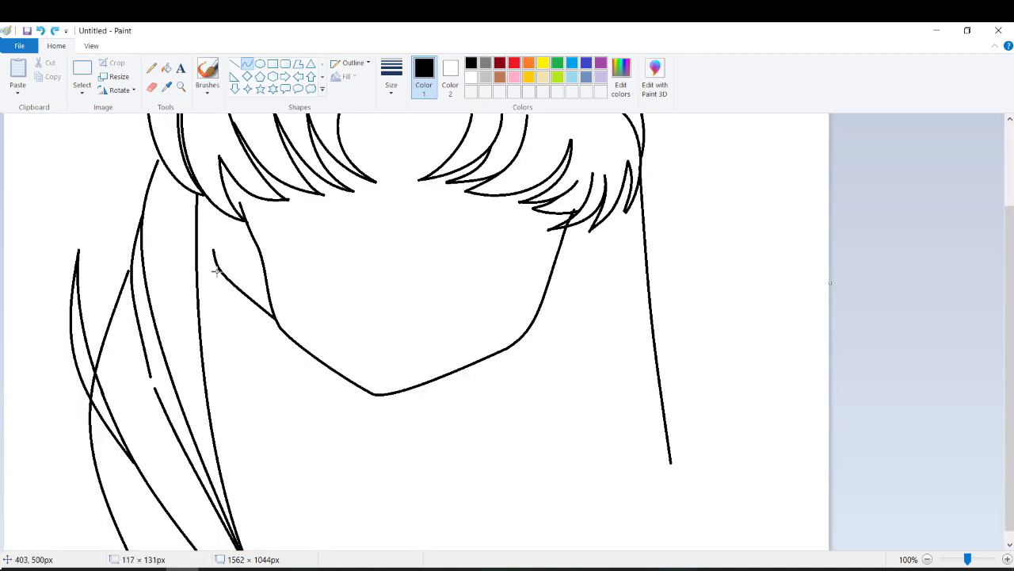
drag(199, 372, 226, 364)
scroll(237, 396, down, 1)
click(152, 87)
key(ctrl+z)
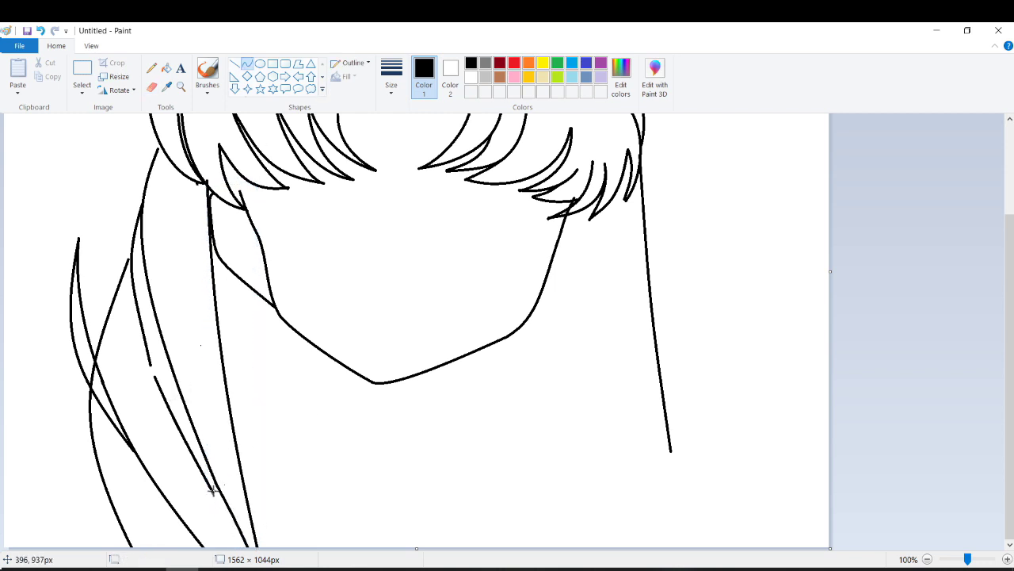
Reshape the right cheek line as a curve and draw the right ear outline beside it.
scroll(464, 288, up, 3)
drag(539, 420, 561, 346)
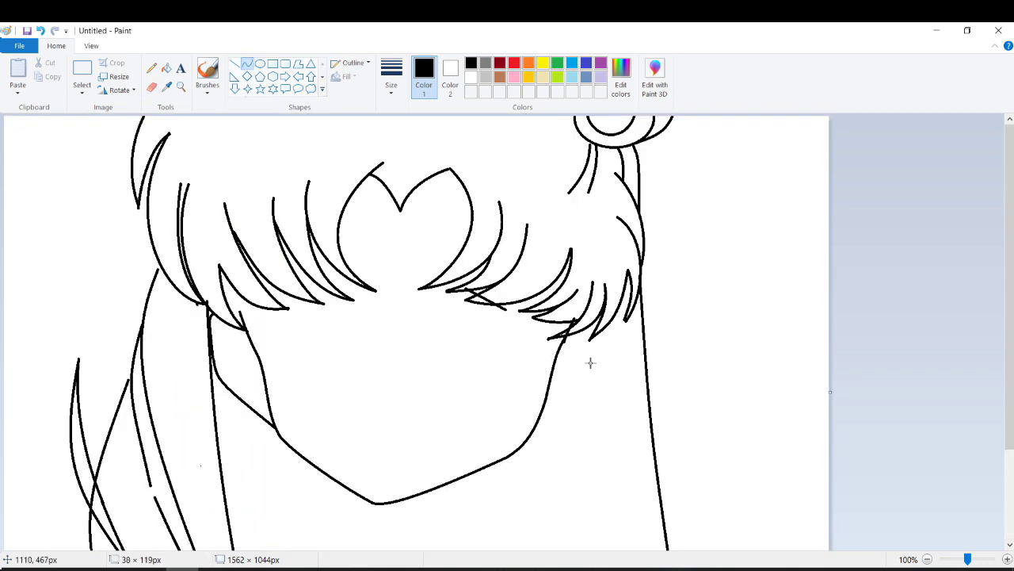
drag(539, 422, 607, 366)
mouse_move(570, 396)
mouse_down()
mouse_move(607, 389)
mouse_move(610, 354)
mouse_up()
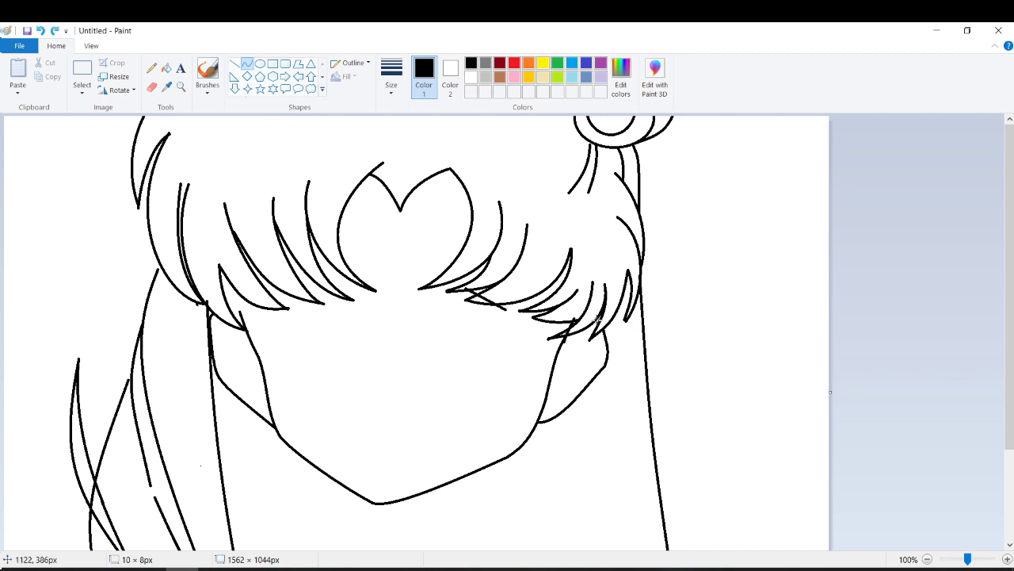
Draw a drop earring of small circles ending in a crescent below each ear.
scroll(295, 417, down, 3)
drag(542, 310, 553, 302)
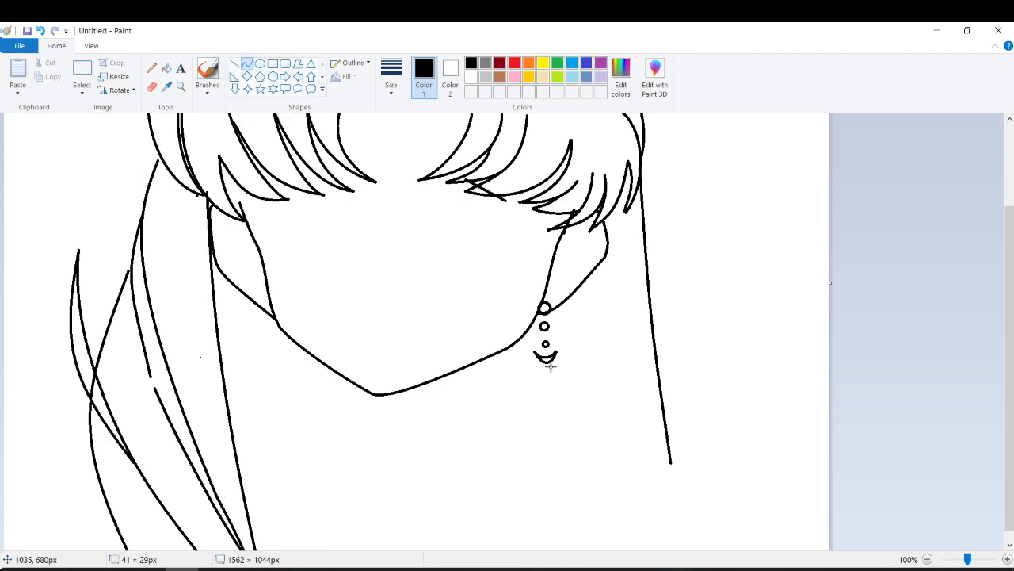
drag(539, 359, 545, 363)
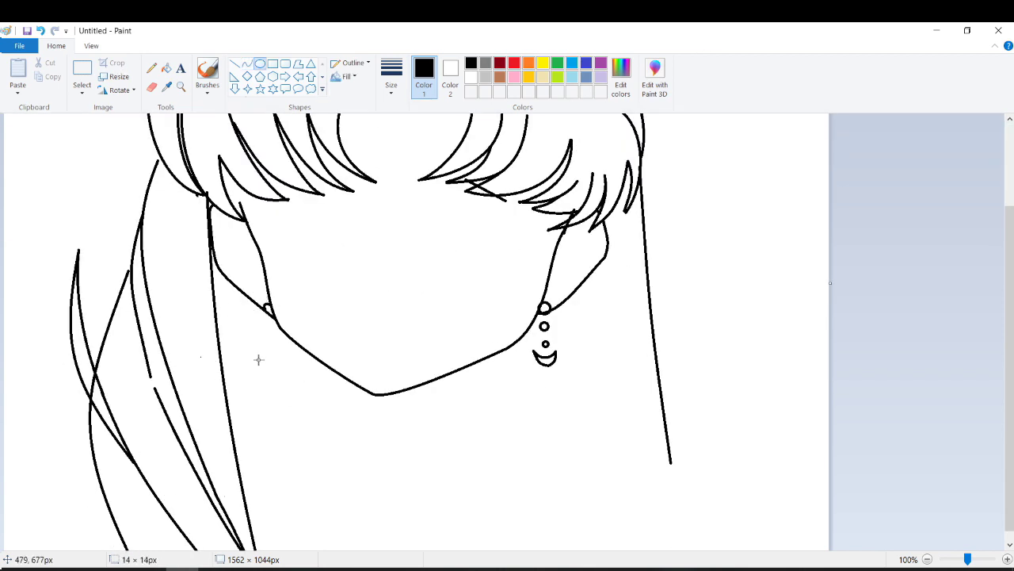
drag(271, 327, 283, 350)
click(247, 63)
drag(268, 351, 289, 366)
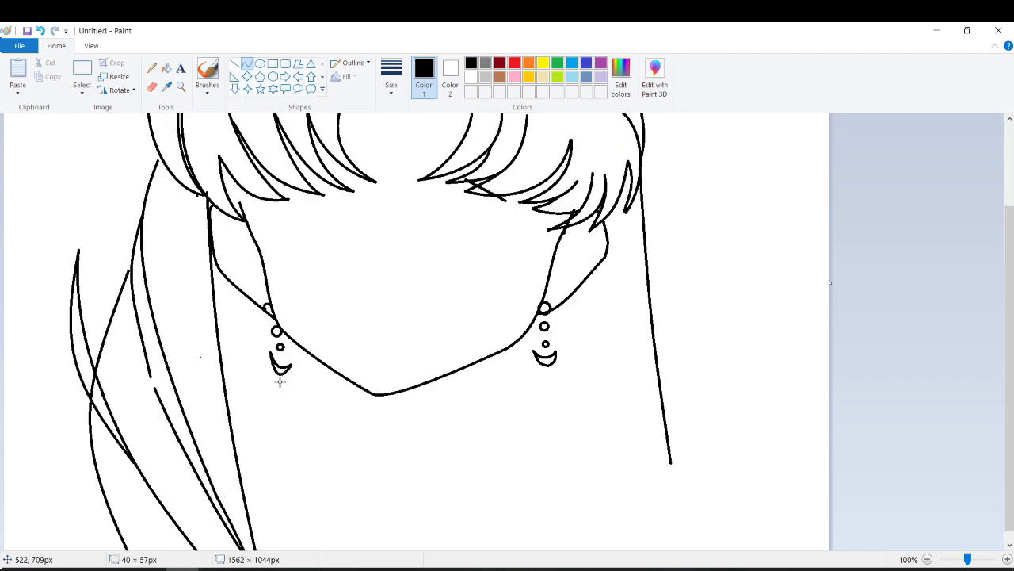
drag(374, 473, 381, 449)
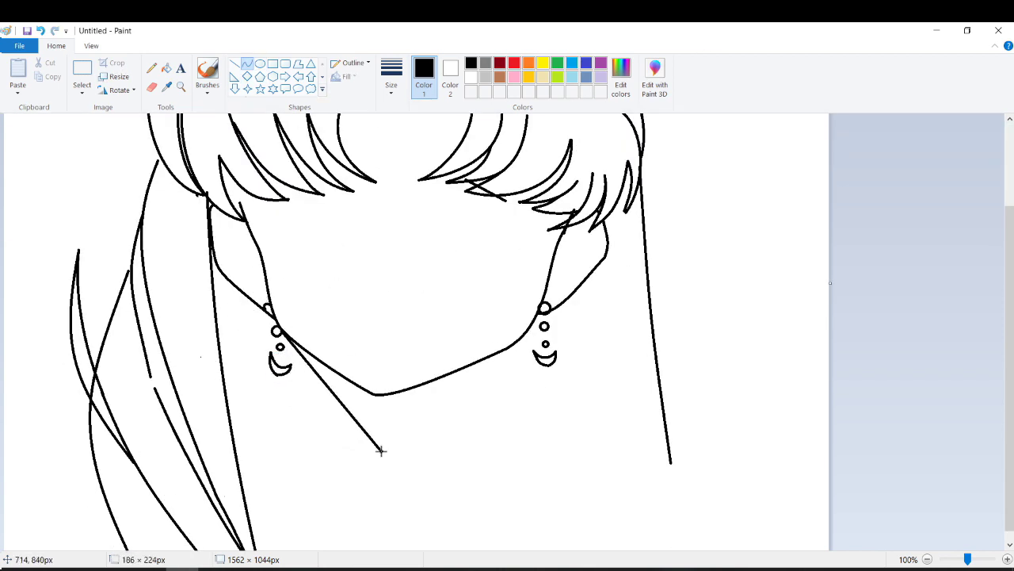
mouse_move(301, 431)
mouse_down()
mouse_move(281, 439)
mouse_move(375, 470)
mouse_up()
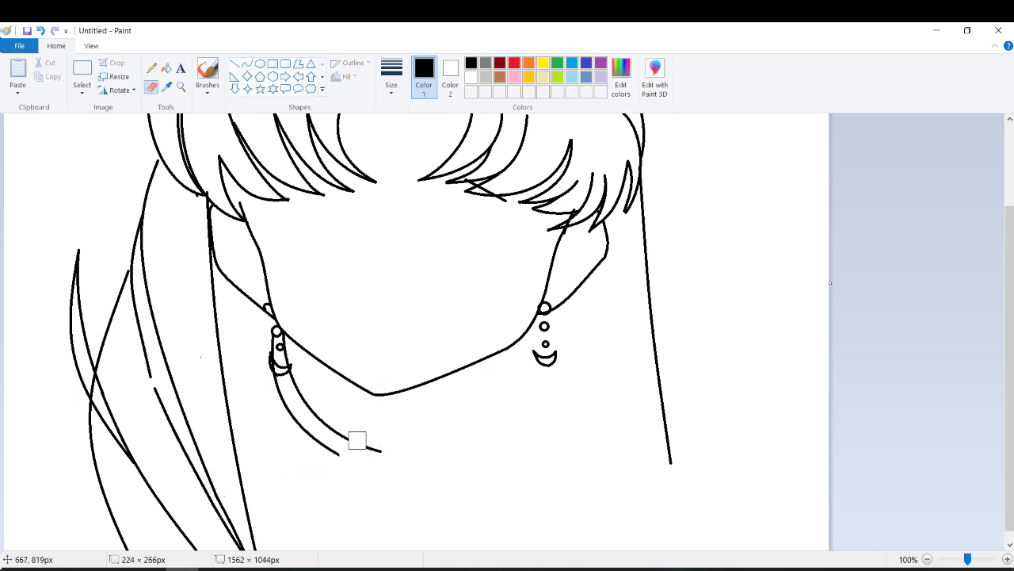
key(ctrl+z)
click(248, 65)
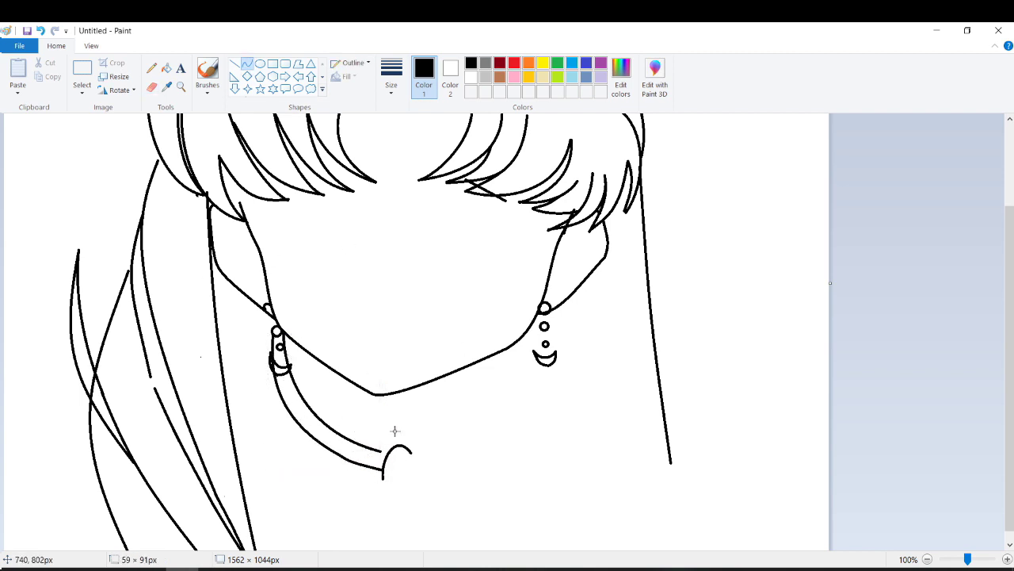
click(395, 431)
click(434, 428)
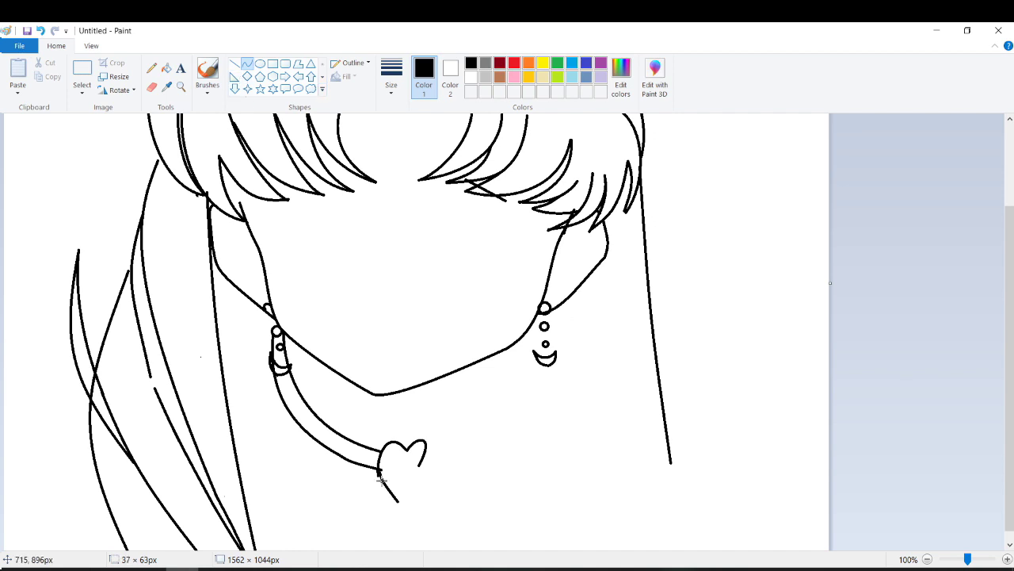
scroll(505, 411, up, 2)
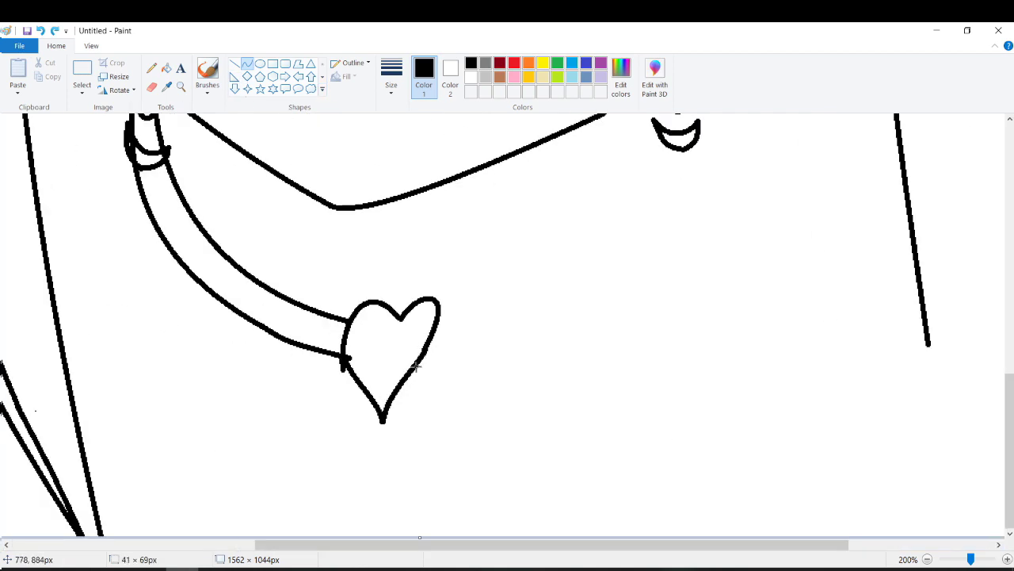
drag(398, 499, 419, 464)
scroll(512, 380, down, 2)
key(ctrl+z)
key(ctrl+z)
key(ctrl+z)
key(ctrl+z)
Draw a choker of two curved bands from the left earring to below the chin, ending in a heart pendant.
drag(278, 348, 380, 421)
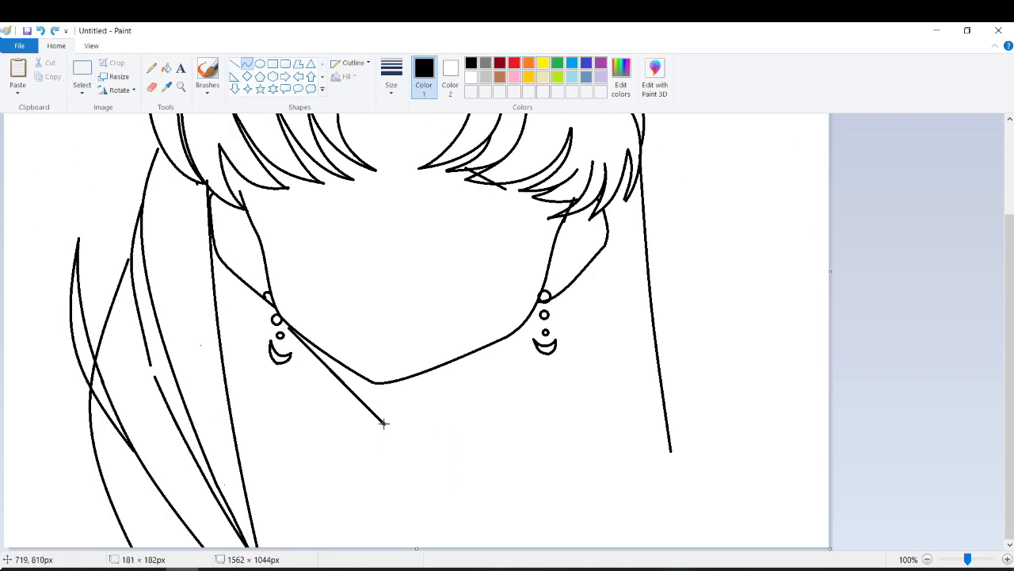
click(312, 412)
click(247, 65)
drag(278, 350, 375, 432)
click(301, 428)
mouse_move(301, 428)
mouse_down()
mouse_move(414, 416)
mouse_move(380, 445)
mouse_up()
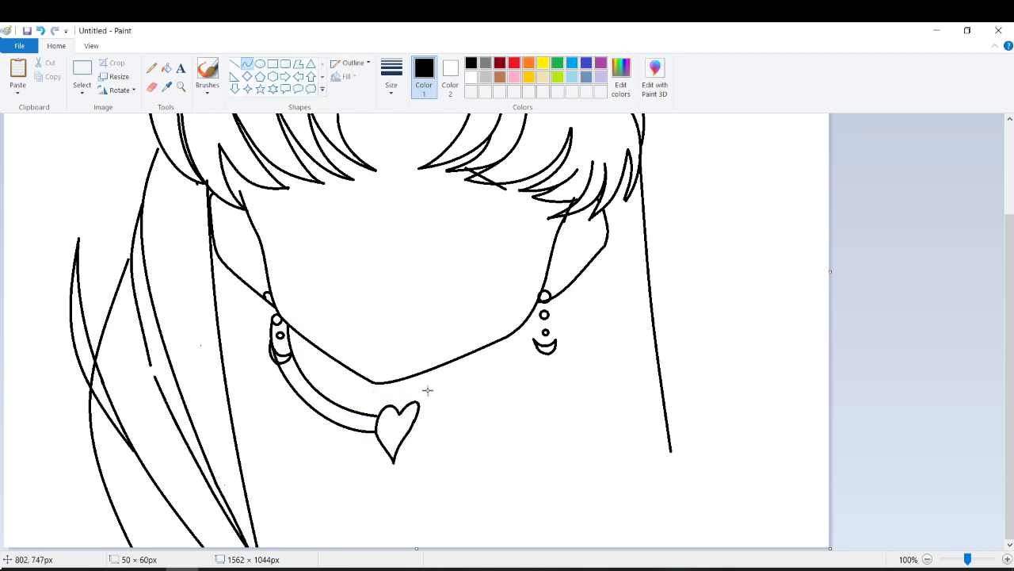
Draw the vertical neck line below the jaw and shorten the canvas to 887 px high.
click(248, 76)
drag(459, 354, 461, 523)
drag(417, 547, 417, 422)
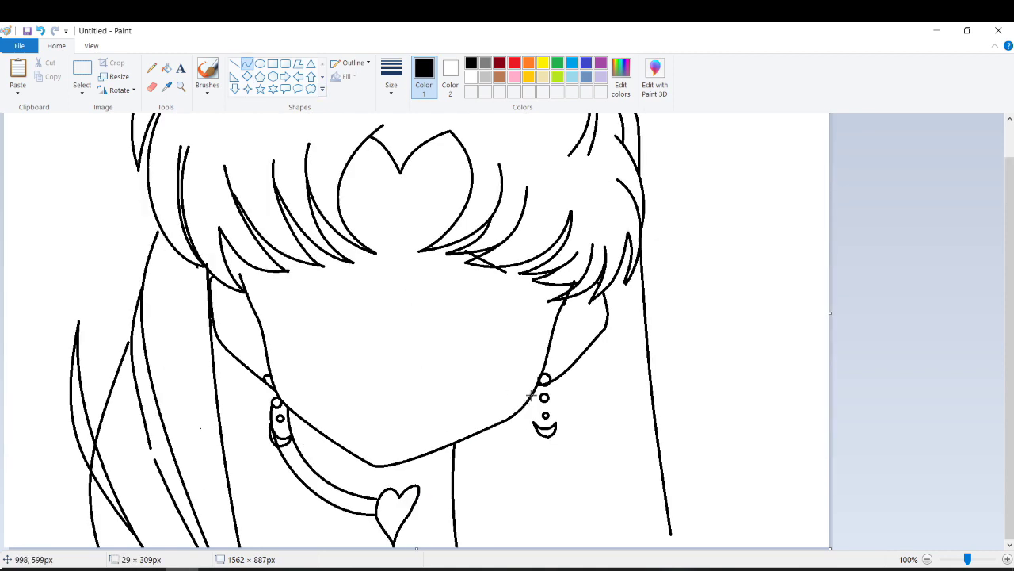
Draw the vertical lines below the right jaw and the curved collar lines beneath the right ear.
mouse_move(529, 395)
mouse_down()
mouse_move(527, 547)
mouse_move(491, 425)
mouse_up()
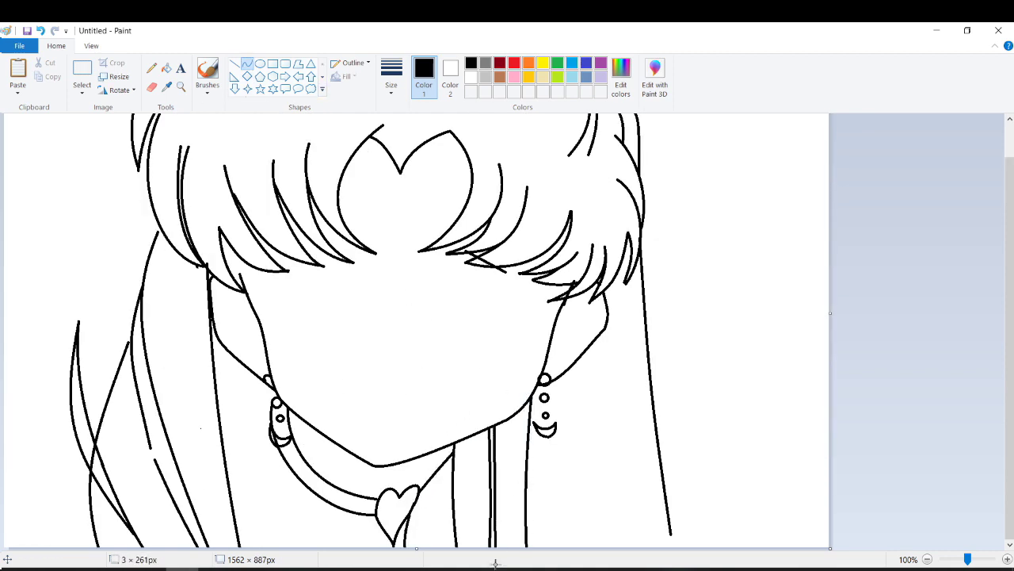
drag(490, 492, 486, 491)
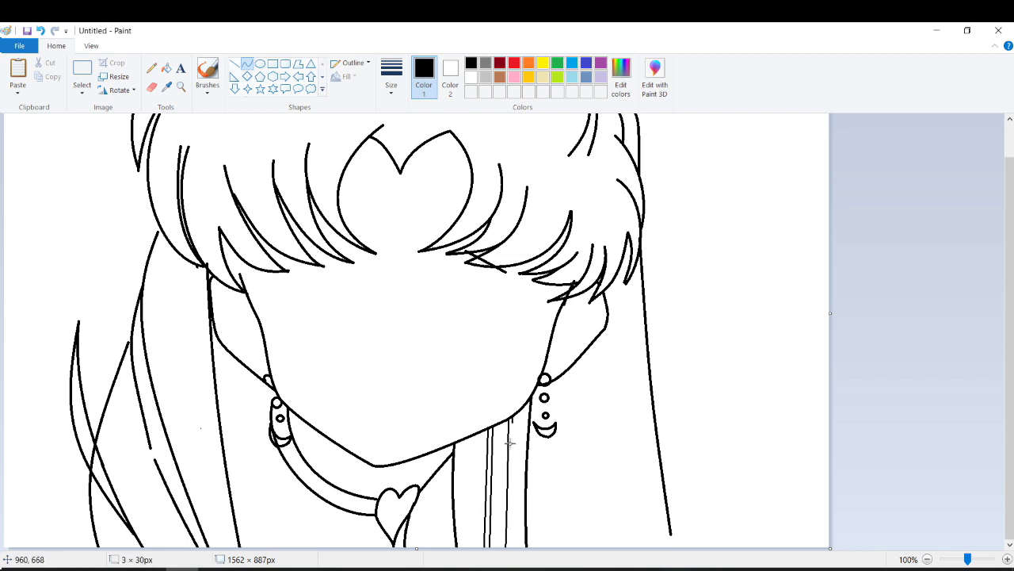
drag(528, 532, 586, 353)
drag(557, 443, 656, 410)
drag(526, 497, 629, 402)
drag(569, 368, 526, 507)
Add the line beside the right earring and redraw the right jaw as a smooth curve from the chin.
mouse_move(549, 437)
mouse_down()
mouse_move(584, 403)
mouse_move(545, 437)
mouse_move(389, 480)
mouse_move(333, 416)
mouse_up()
drag(389, 471, 509, 415)
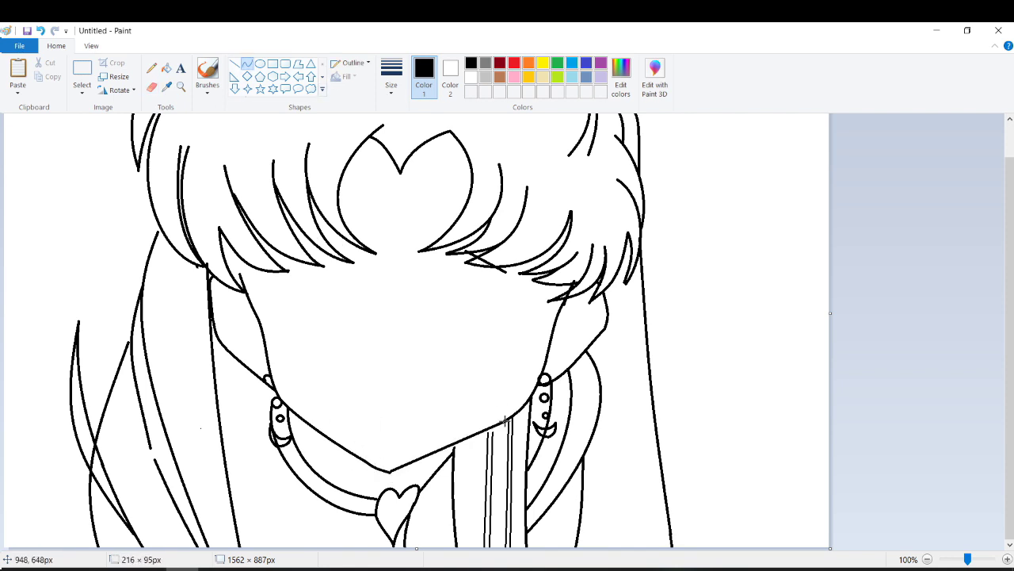
drag(449, 441, 451, 451)
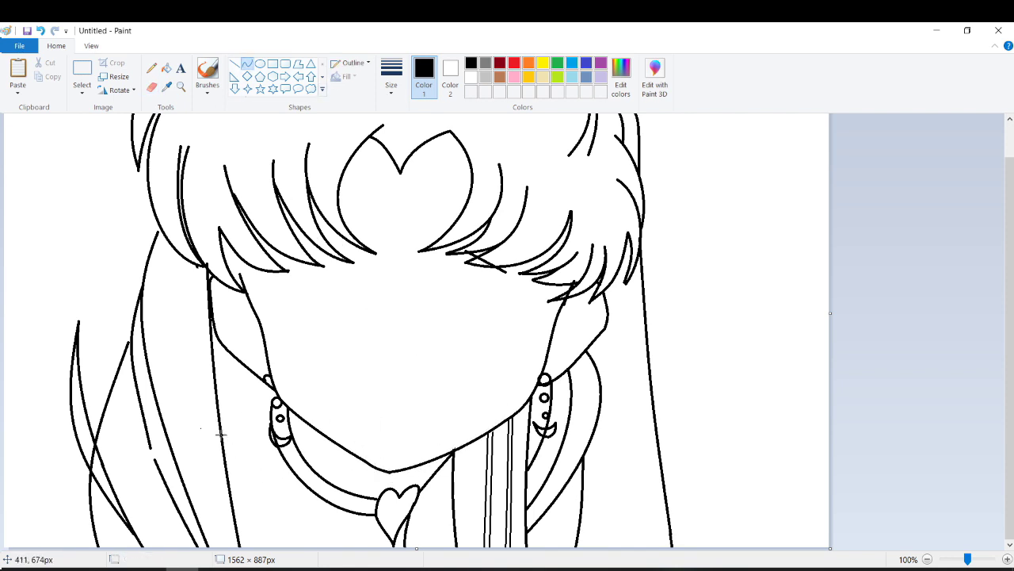
Draw the curved neckline running down from the left pigtail and the short collar curves below the left ear.
drag(347, 564, 222, 434)
drag(305, 495, 273, 463)
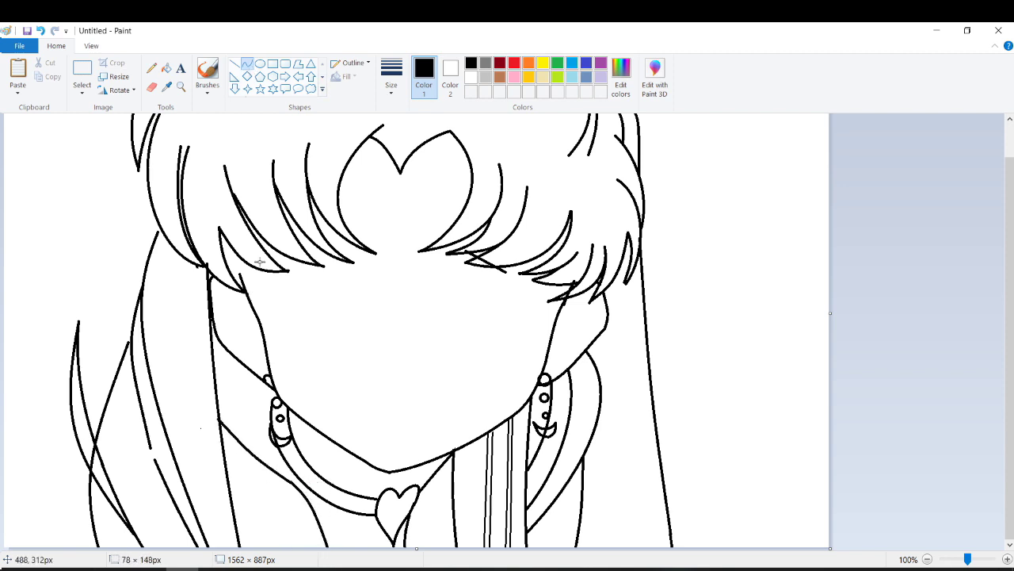
drag(236, 384, 237, 371)
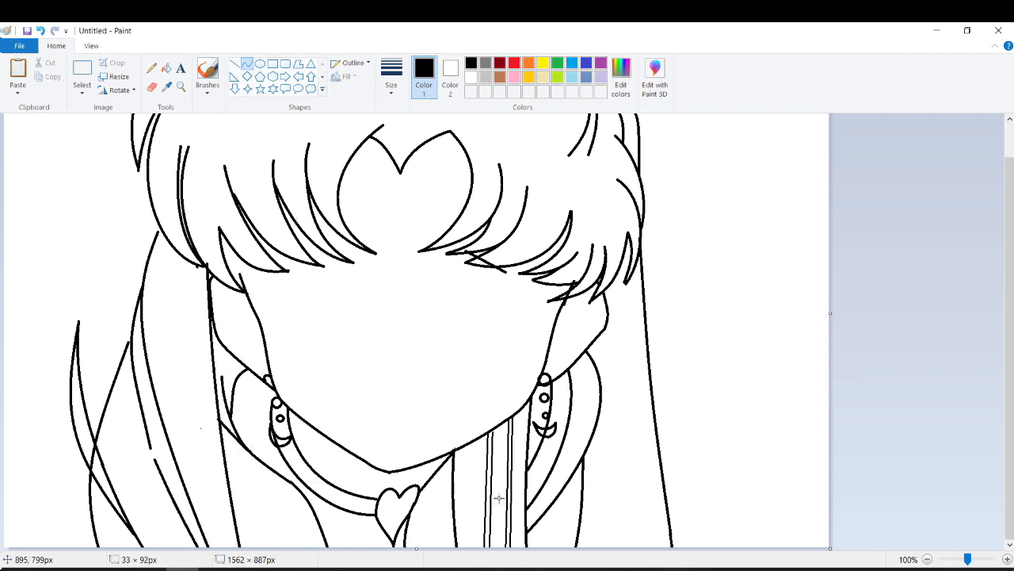
Widen the canvas to 1990 px and move the whole drawing right to free space on its left side.
scroll(499, 498, down, 1)
key(ctrl+a)
drag(416, 233, 529, 233)
drag(238, 238, 392, 237)
click(246, 72)
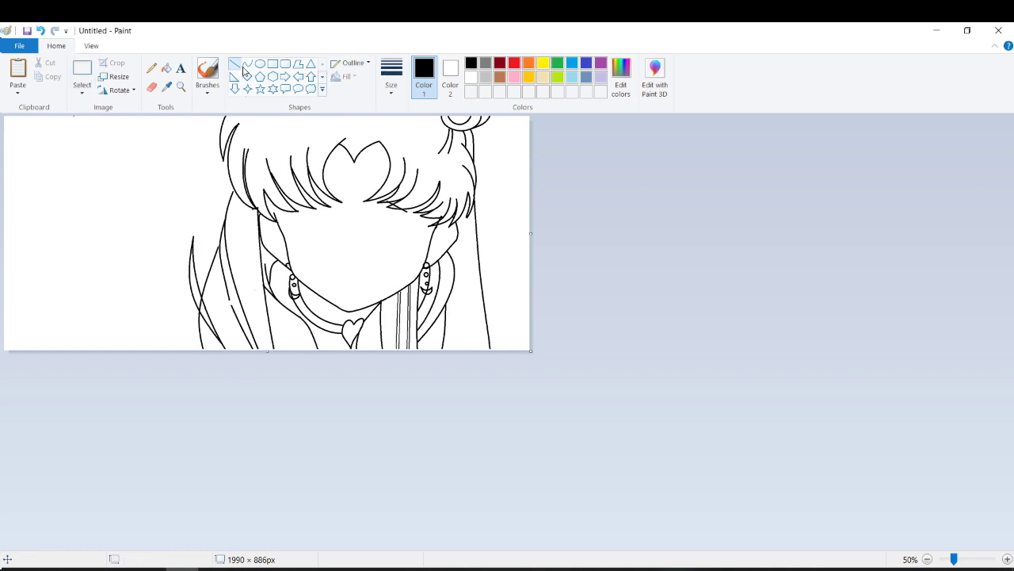
Draw the curved left shoulder outline, its inner collar edge and the upper arm line down to the canvas edge.
scroll(138, 535, up, 1)
drag(184, 405, 428, 342)
mouse_move(333, 372)
mouse_down()
mouse_move(280, 404)
mouse_move(222, 403)
mouse_move(79, 519)
mouse_up()
mouse_move(178, 404)
mouse_down()
mouse_move(341, 324)
mouse_move(195, 454)
mouse_move(121, 560)
mouse_up()
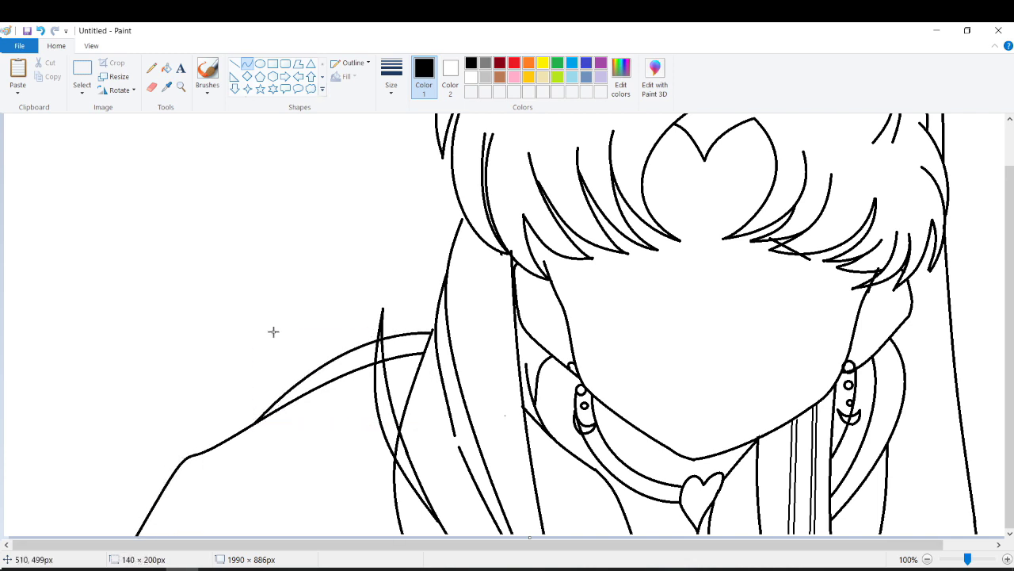
Draw the thin double stripe of the sailor collar down from the left shoulder and across towards the pigtail.
drag(301, 379, 230, 513)
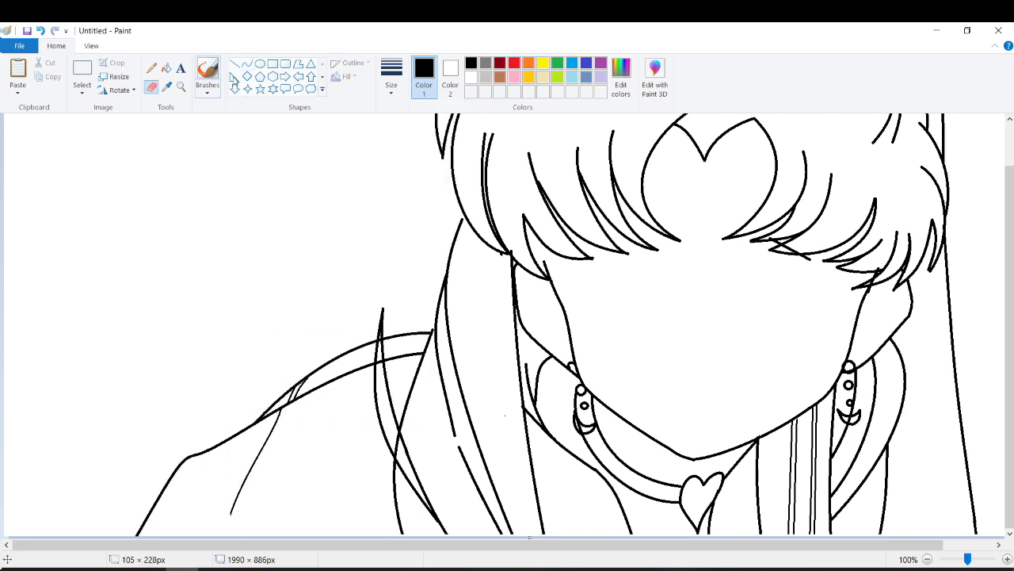
mouse_move(274, 412)
mouse_down()
mouse_move(219, 524)
mouse_move(394, 501)
mouse_up()
drag(309, 509, 325, 479)
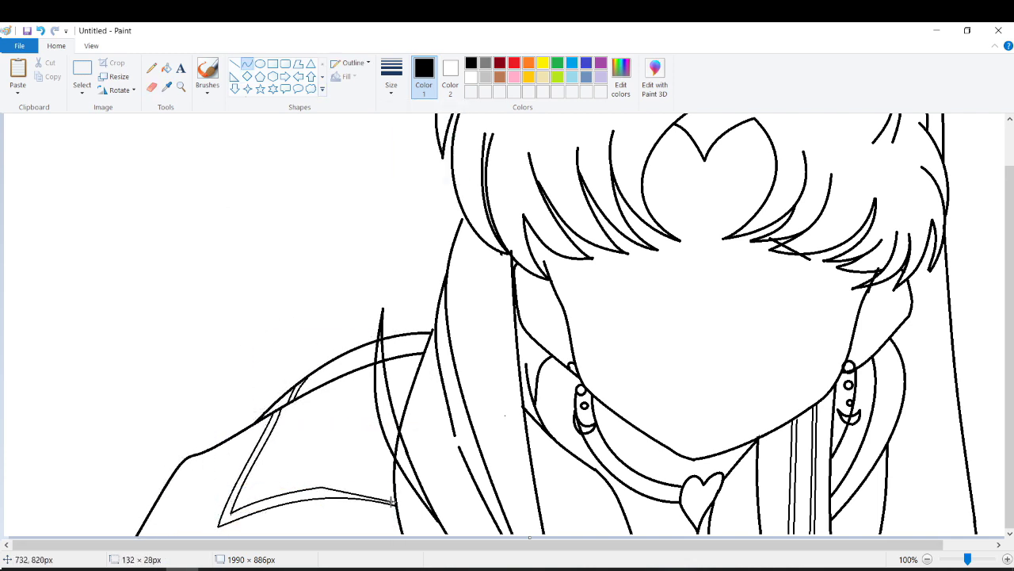
Finish the left shoulder edge lines and add curved trim lines below the collar's double stripe.
drag(276, 353, 212, 446)
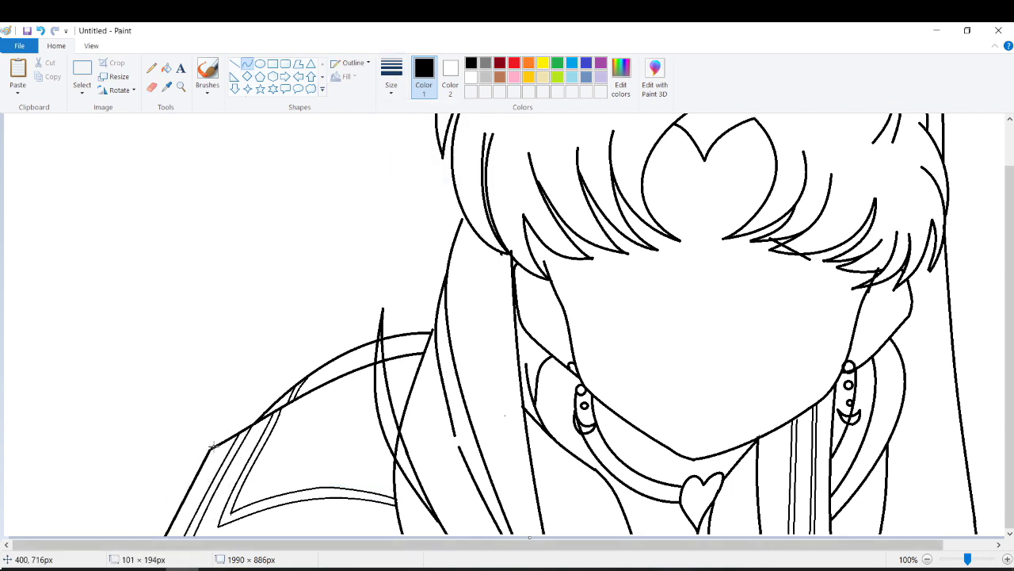
drag(225, 535, 400, 511)
drag(329, 531, 329, 511)
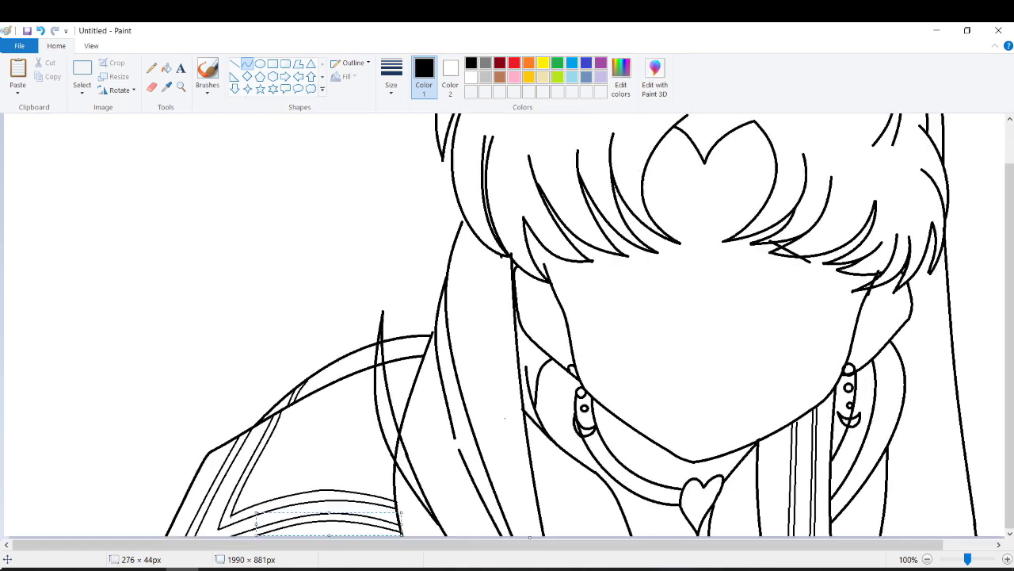
Add thin curved strand lines inside the upper left and right edges of the heart-shaped forehead gap in the bangs.
scroll(382, 281, up, 1)
ctrl+scroll(382, 280, up, 1)
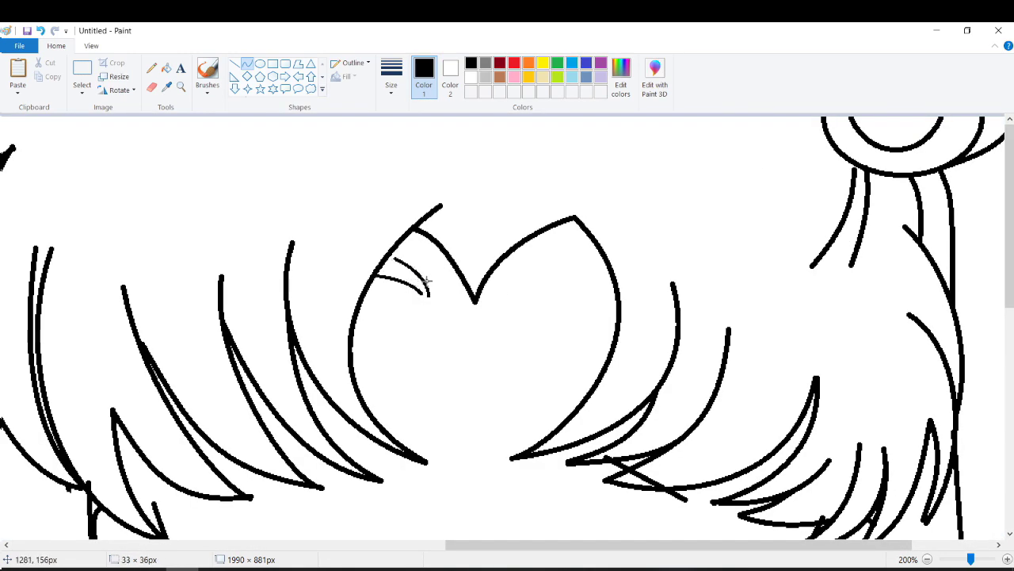
mouse_move(412, 231)
mouse_down()
mouse_move(449, 300)
mouse_move(600, 254)
mouse_up()
drag(546, 309, 618, 308)
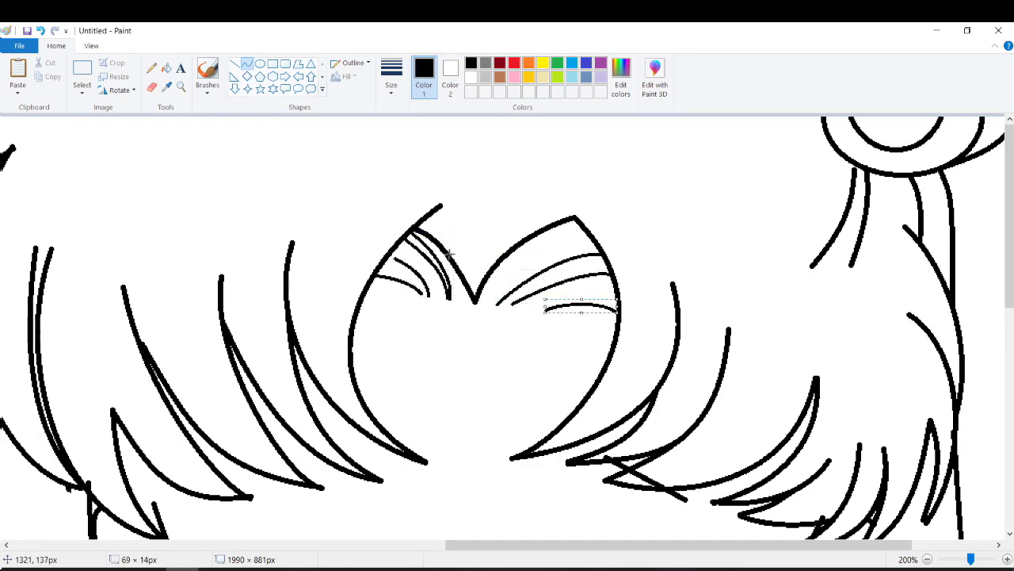
Draw the V-shaped tiara across the forehead with a double line along both its upper and lower edges.
scroll(420, 277, down, 2)
mouse_move(402, 352)
mouse_down()
mouse_move(447, 401)
mouse_move(469, 407)
mouse_move(588, 337)
mouse_up()
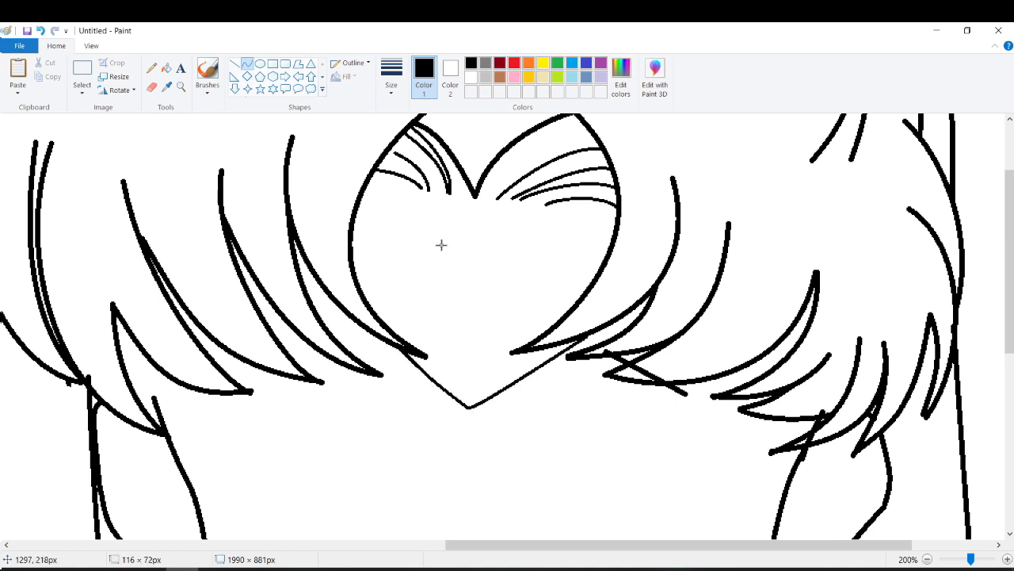
mouse_move(359, 207)
mouse_down()
mouse_move(469, 307)
mouse_move(614, 239)
mouse_up()
mouse_move(353, 210)
mouse_down()
mouse_move(467, 314)
mouse_move(611, 246)
mouse_up()
mouse_move(419, 350)
mouse_down()
mouse_move(564, 396)
mouse_move(464, 390)
mouse_move(572, 336)
mouse_up()
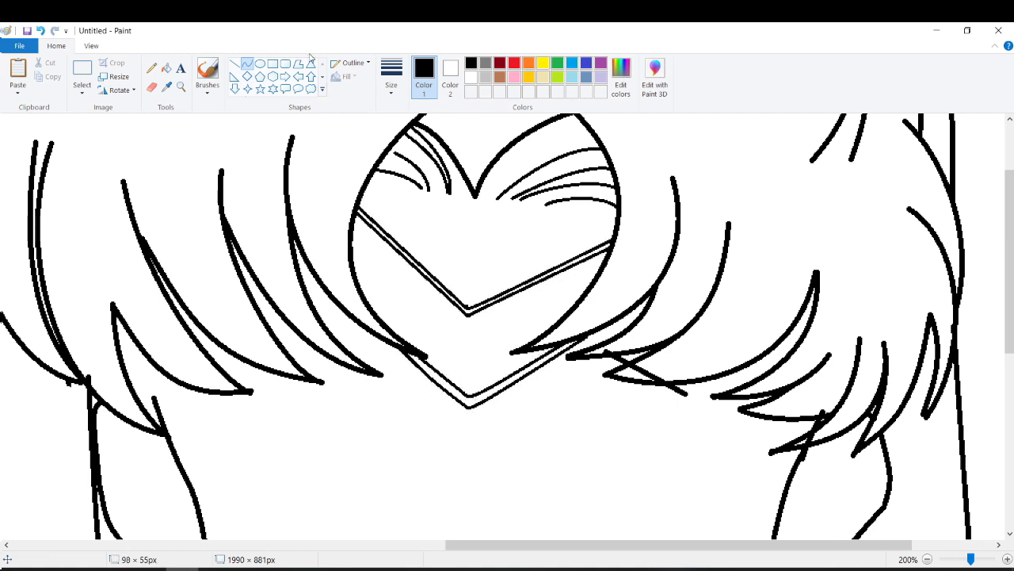
Draw an oval gem with a small crescent at its top in the centre of the tiara.
mouse_move(482, 349)
mouse_down()
mouse_move(475, 333)
mouse_move(466, 388)
mouse_up()
drag(466, 388, 434, 355)
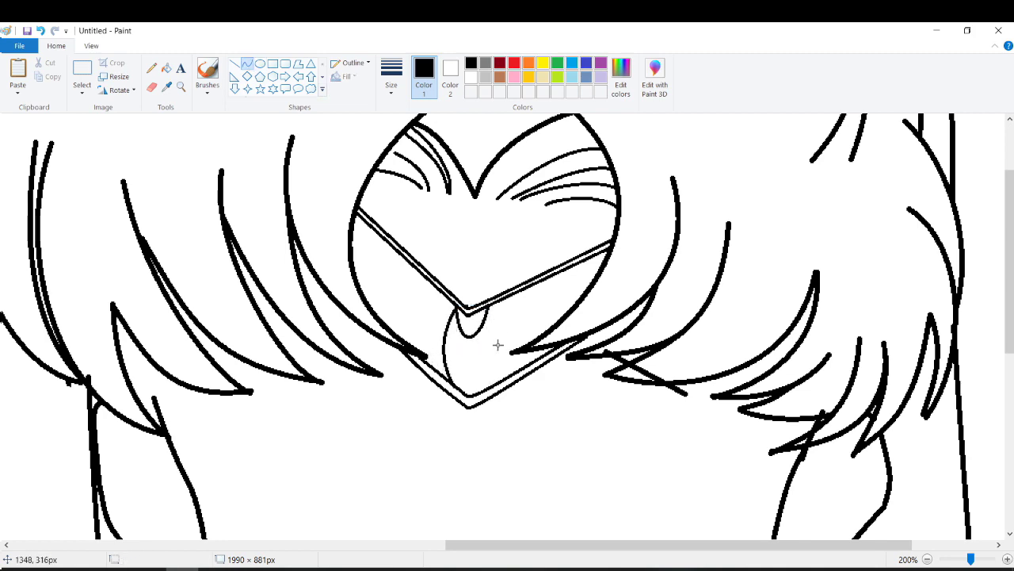
drag(491, 304, 491, 387)
drag(491, 349, 504, 345)
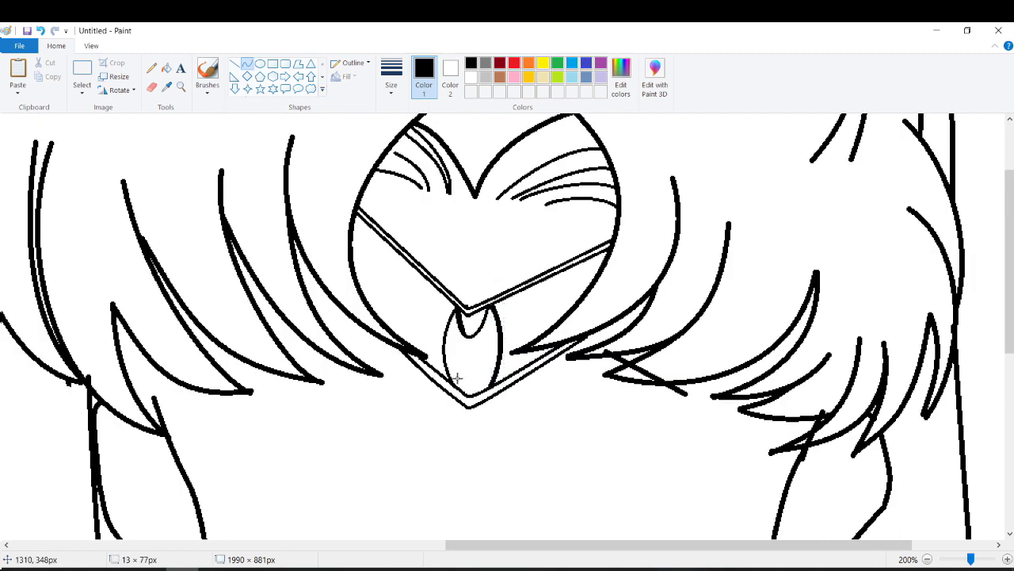
Draw a thin left eyebrow across the bangs and the arched double outline of the left eye's upper lid.
ctrl+scroll(555, 387, down, 1)
ctrl+scroll(716, 380, up, 1)
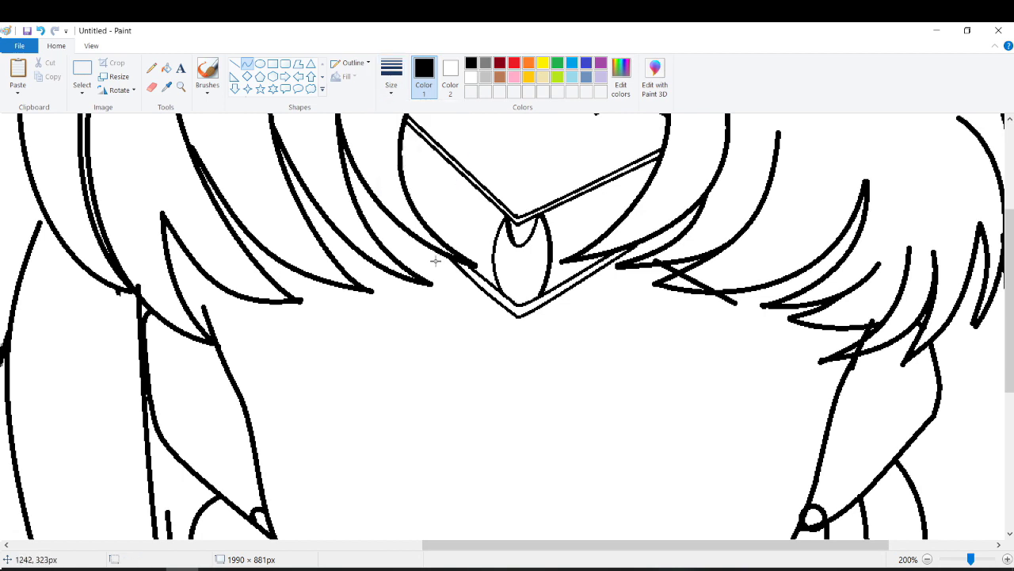
mouse_move(234, 248)
mouse_down()
mouse_move(433, 286)
mouse_move(422, 287)
mouse_up()
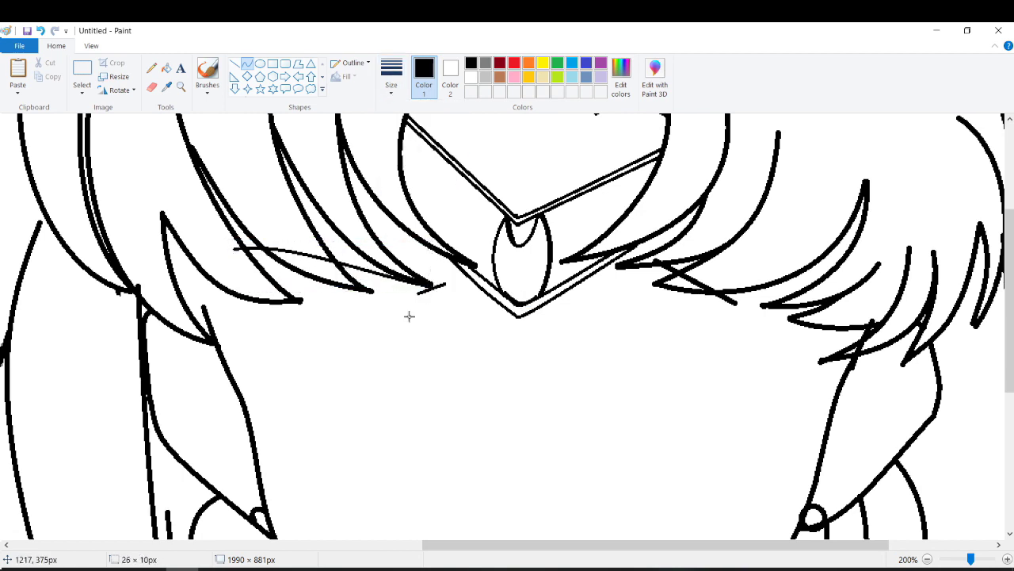
drag(279, 354, 321, 296)
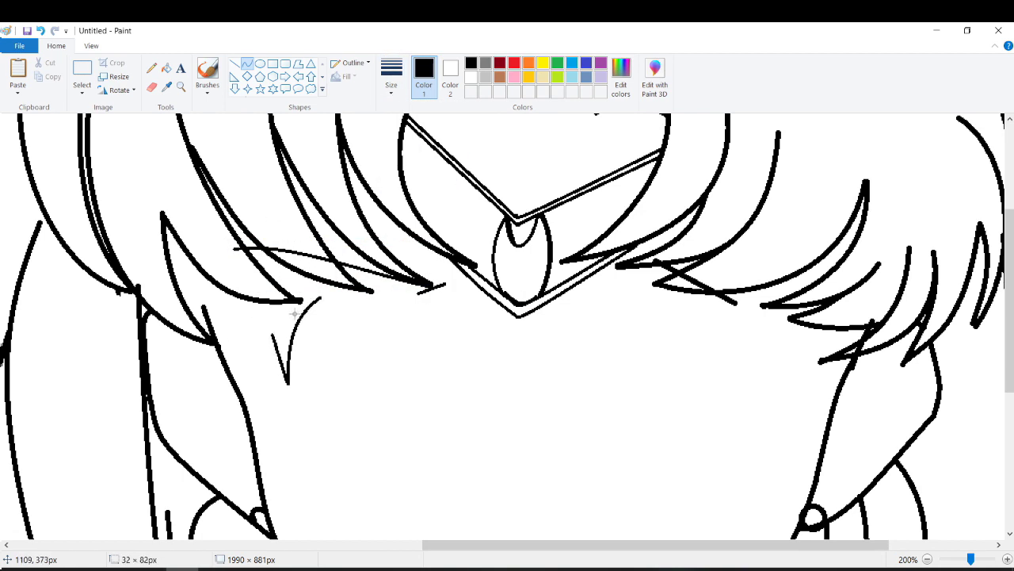
scroll(401, 283, down, 3)
drag(395, 188, 437, 268)
scroll(438, 268, down, 1)
scroll(652, 351, up, 1)
mouse_move(396, 334)
mouse_down()
mouse_move(512, 255)
mouse_move(463, 285)
mouse_up()
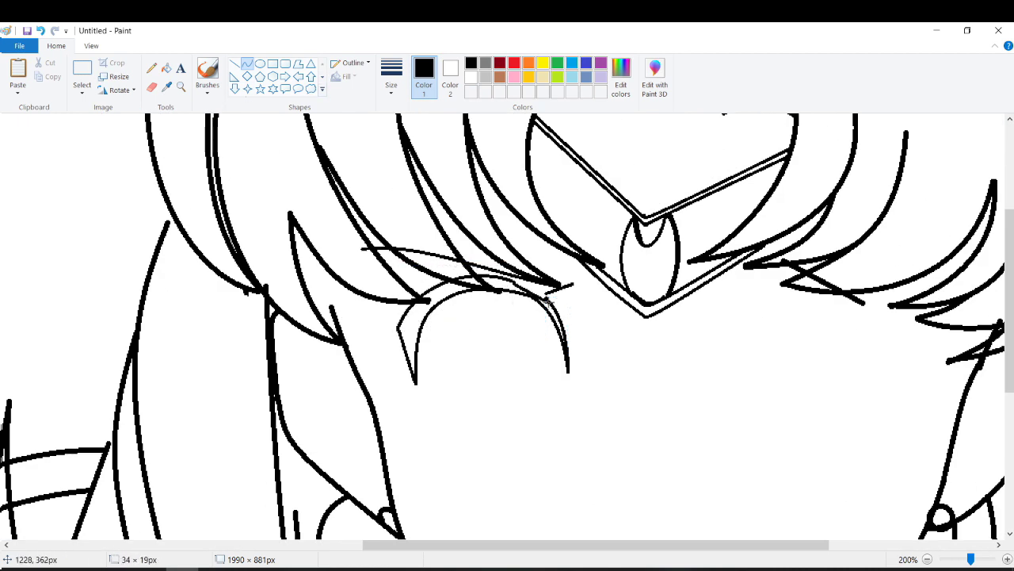
Erase the left eyebrow line from the bangs and clean up the inner end of the upper lid.
click(152, 87)
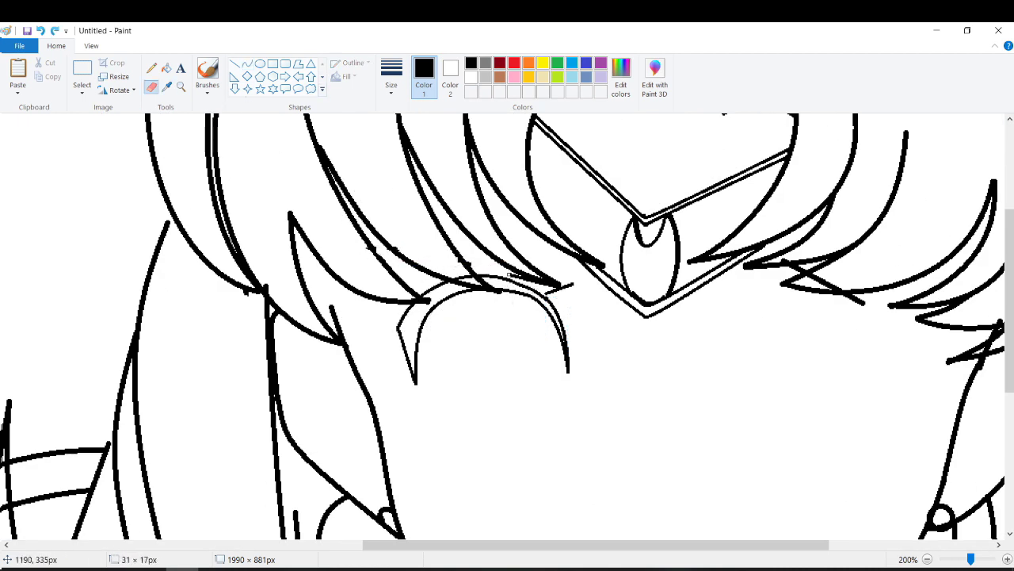
scroll(571, 284, down, 3)
drag(560, 224, 566, 256)
click(246, 62)
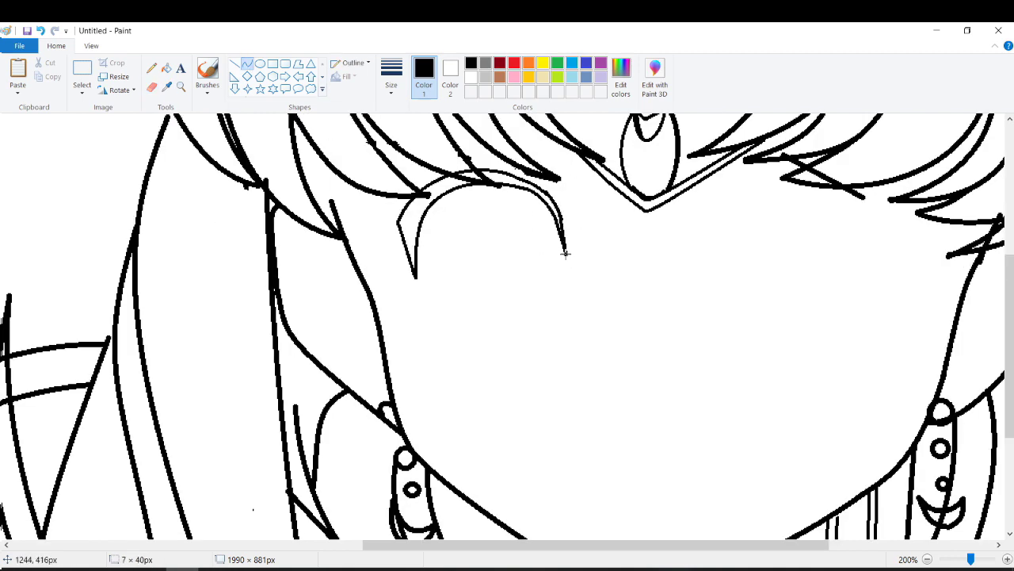
Move the left upper lid outline slightly down and erase the hair fragments carried along with it.
drag(398, 200, 560, 180)
drag(483, 180, 493, 128)
click(151, 88)
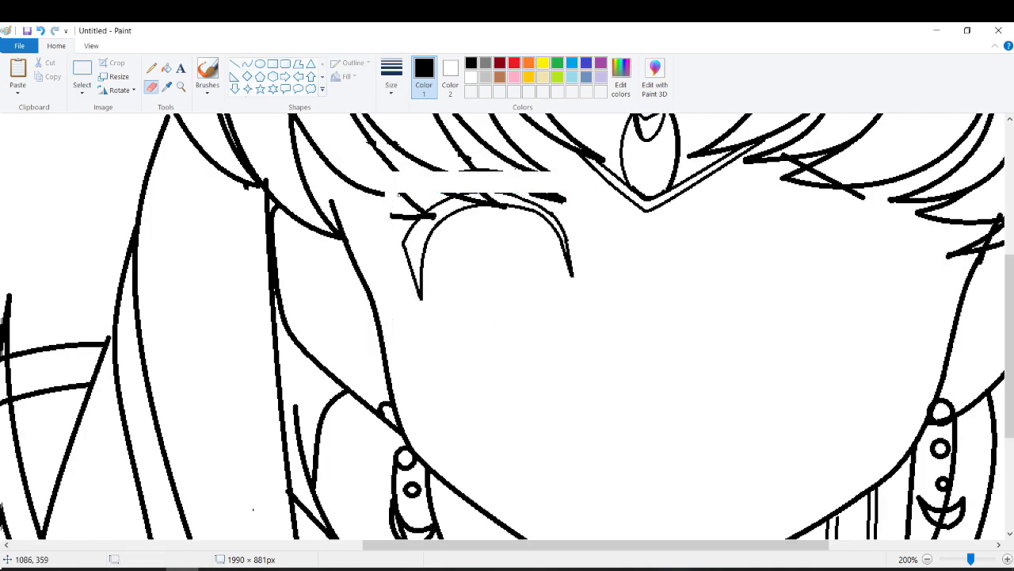
click(391, 79)
click(417, 172)
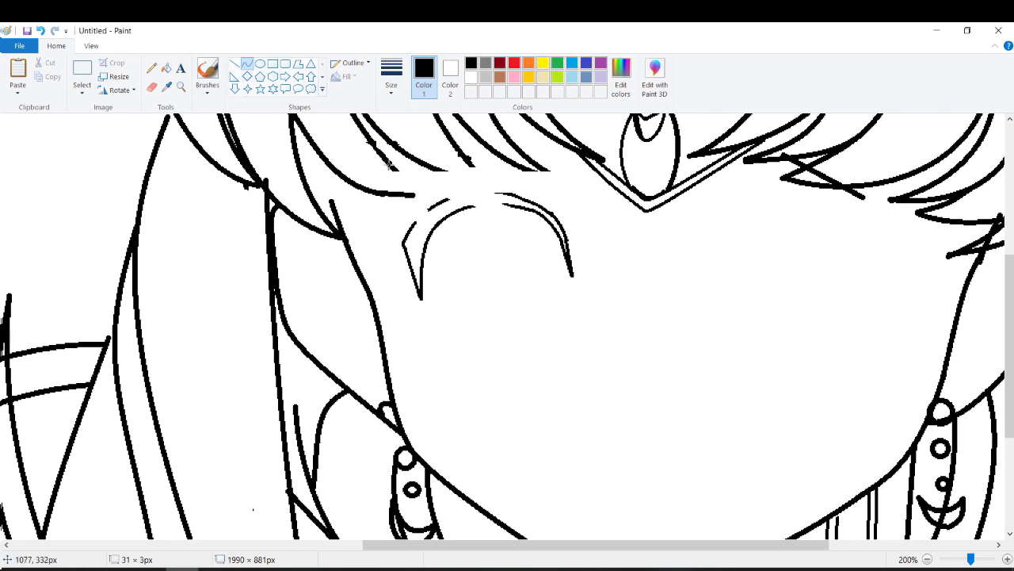
Redraw the missing parts of the left upper lid's arc and the cut-off bang tips above it.
scroll(467, 317, up, 3)
click(246, 62)
mouse_move(434, 277)
mouse_down()
mouse_move(468, 267)
mouse_move(479, 311)
mouse_up()
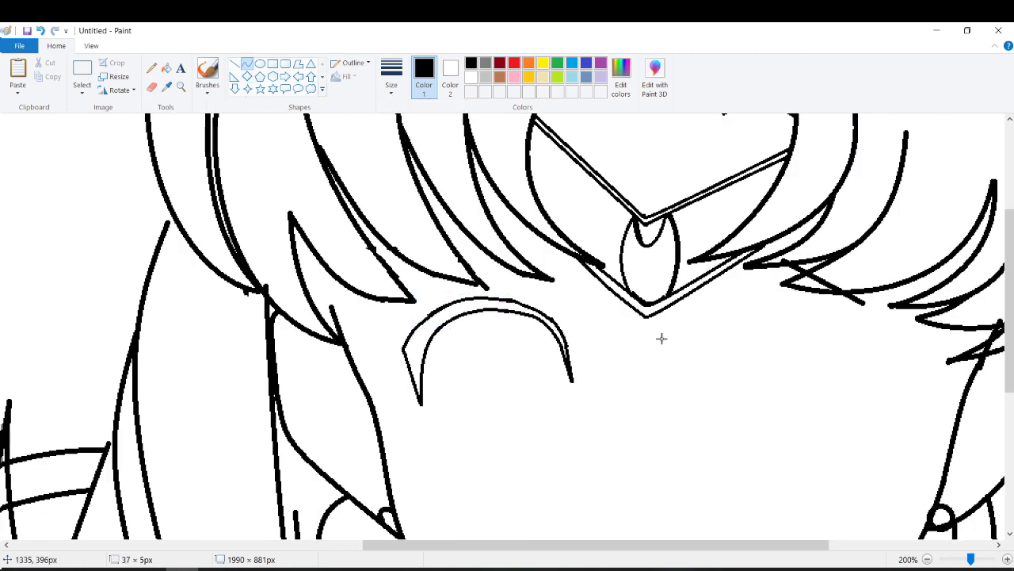
Nudge the left upper lid slightly left with a free-form selection and draw a shallow curved lower lid beneath it.
scroll(661, 337, down, 3)
click(81, 93)
click(103, 127)
drag(388, 186, 616, 355)
click(246, 63)
drag(440, 367, 533, 377)
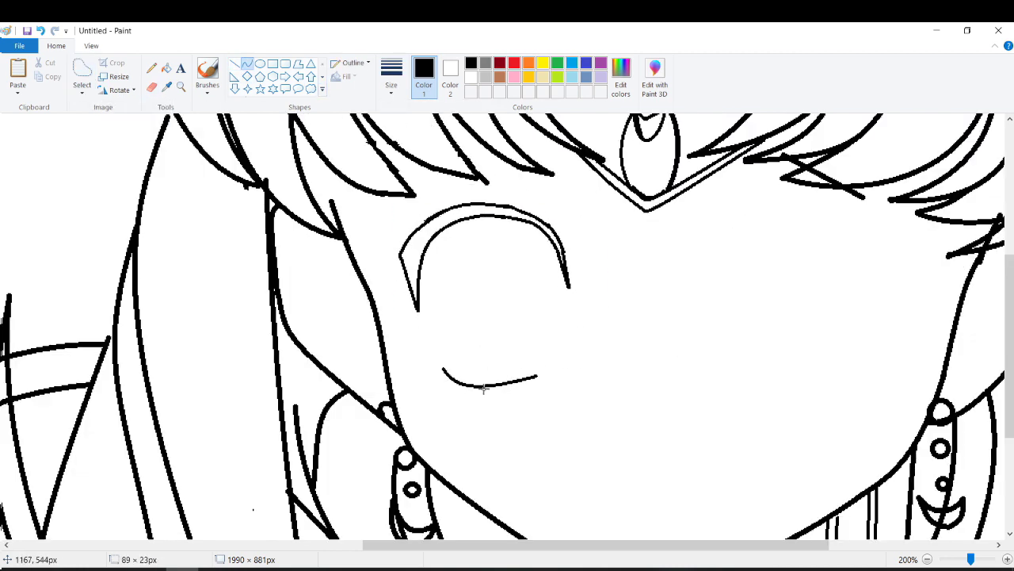
drag(482, 408, 489, 385)
Fill the left upper lid with black, adding short outer lashes and a thin crease line above it.
click(415, 351)
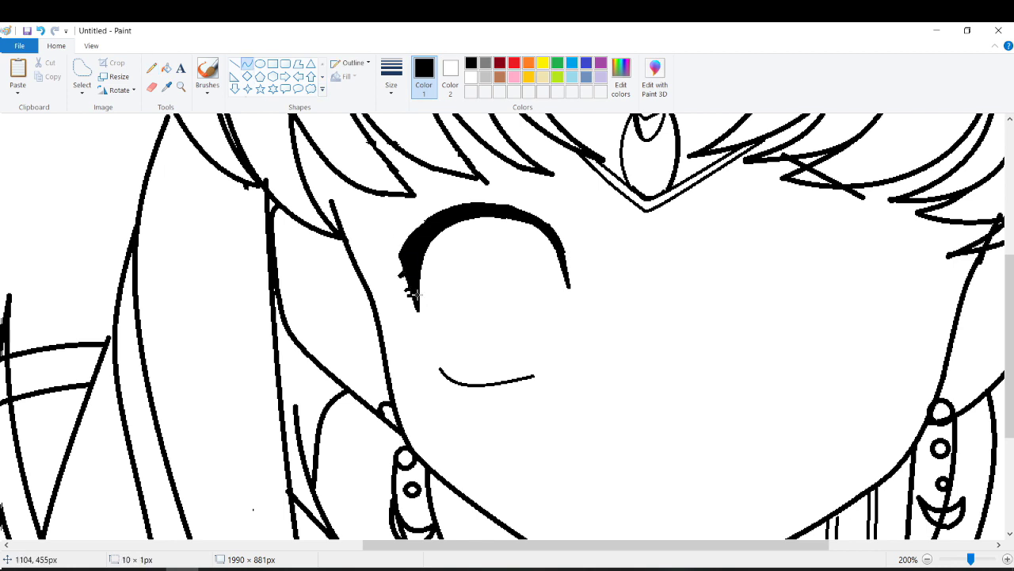
mouse_move(408, 237)
mouse_down()
mouse_move(532, 209)
mouse_move(459, 206)
mouse_move(505, 191)
mouse_up()
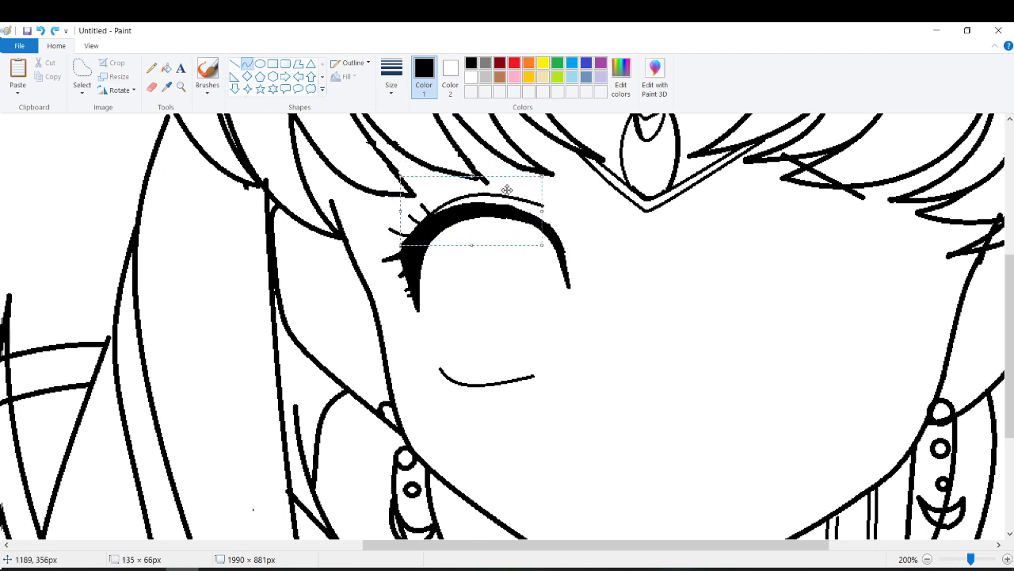
Draw the bottom and right side of the left eye's iris and smooth the corner where they meet.
drag(453, 358, 536, 358)
drag(491, 361, 486, 373)
drag(497, 227, 533, 359)
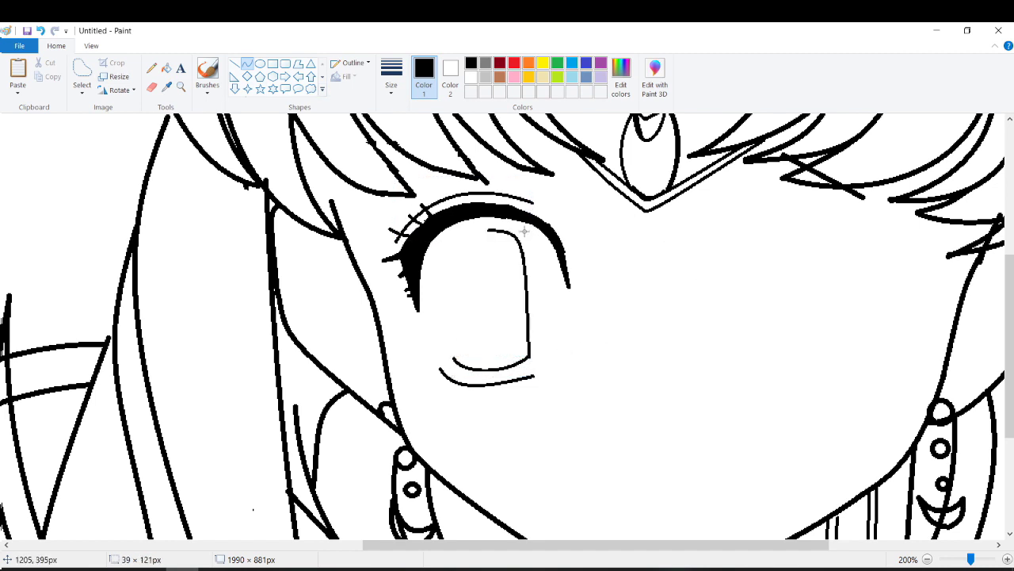
drag(523, 293, 559, 294)
click(151, 86)
drag(531, 357, 507, 368)
click(248, 63)
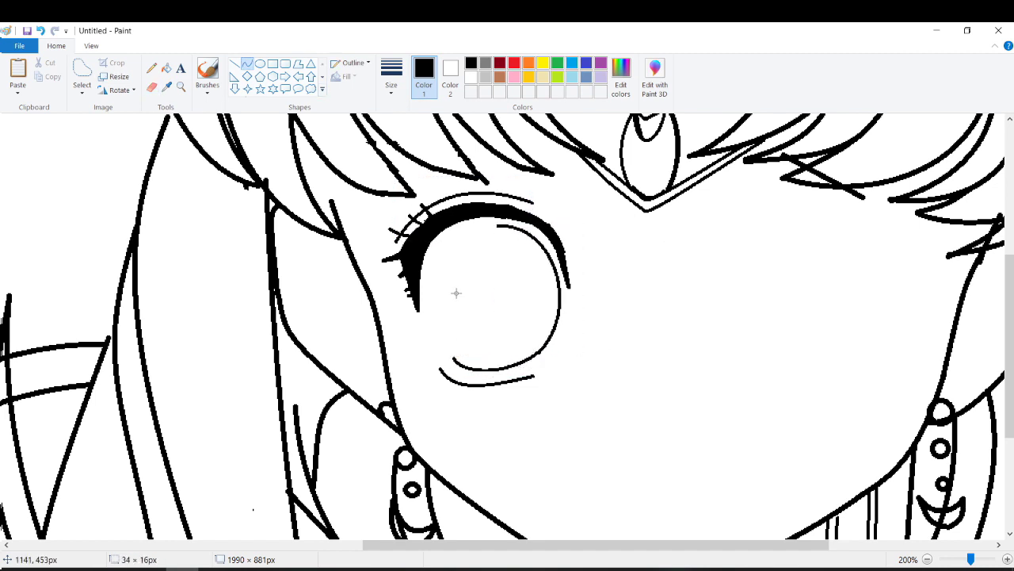
Close the left iris with a curved left side and round off its lower-left corner.
drag(498, 226, 452, 357)
mouse_move(467, 293)
mouse_down()
mouse_move(437, 295)
mouse_move(440, 254)
mouse_up()
click(151, 86)
mouse_move(452, 349)
mouse_down()
mouse_move(479, 368)
mouse_move(448, 365)
mouse_up()
click(247, 62)
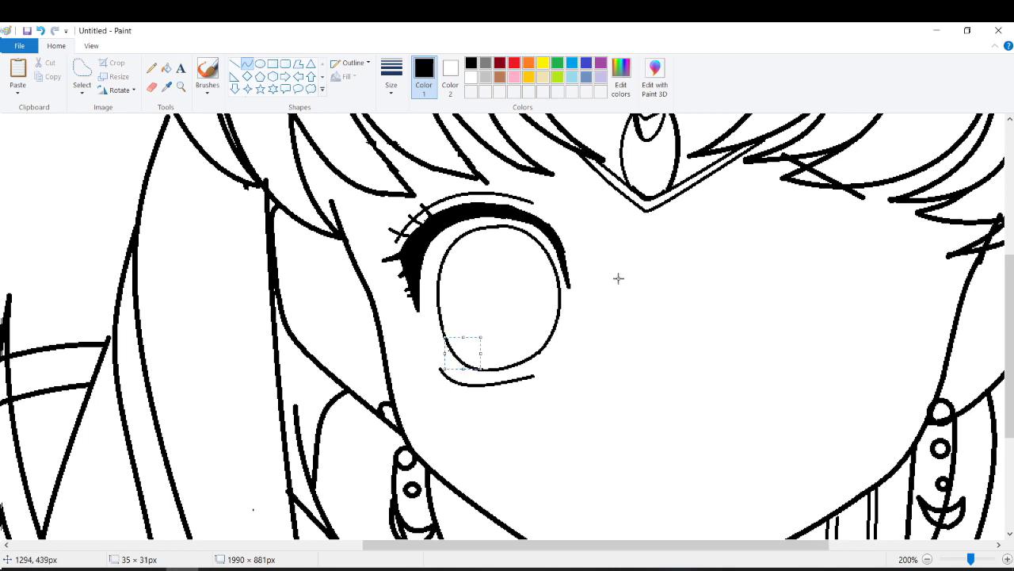
Erase the inner end of the left upper lid and redraw it and the iris's right side narrower.
click(151, 87)
drag(531, 220, 560, 257)
click(247, 63)
drag(523, 228, 555, 325)
drag(564, 285, 559, 281)
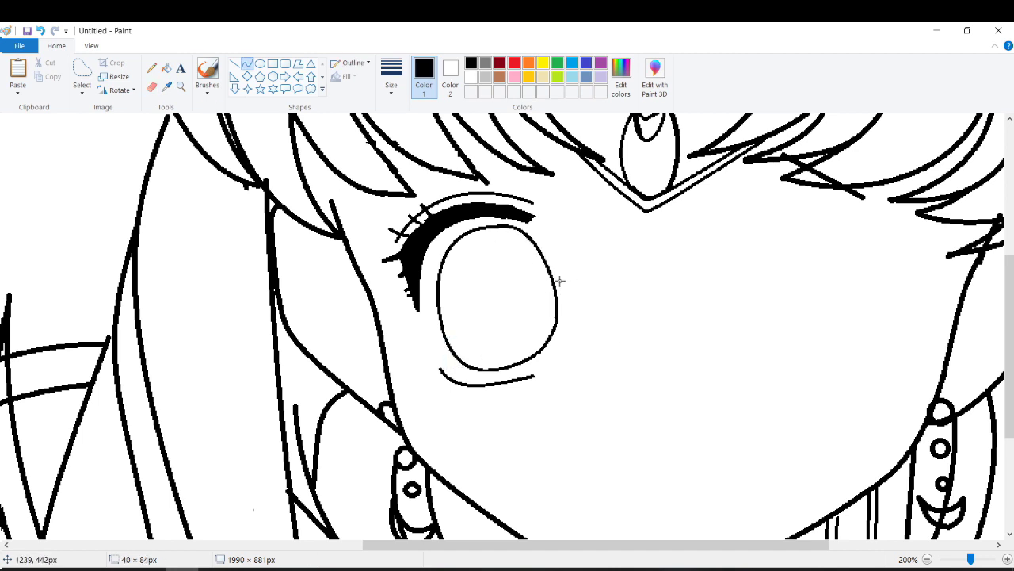
drag(555, 317, 555, 272)
mouse_move(547, 238)
mouse_down()
mouse_move(552, 254)
mouse_move(555, 242)
mouse_up()
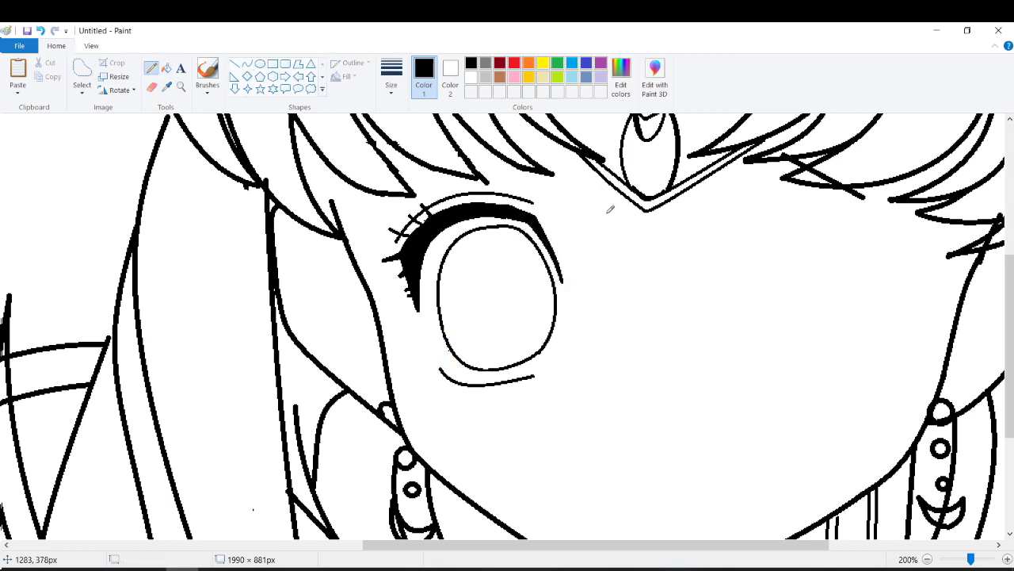
Thicken the outer end of the left eye's lower lid and add short lashes below it.
drag(535, 378, 446, 380)
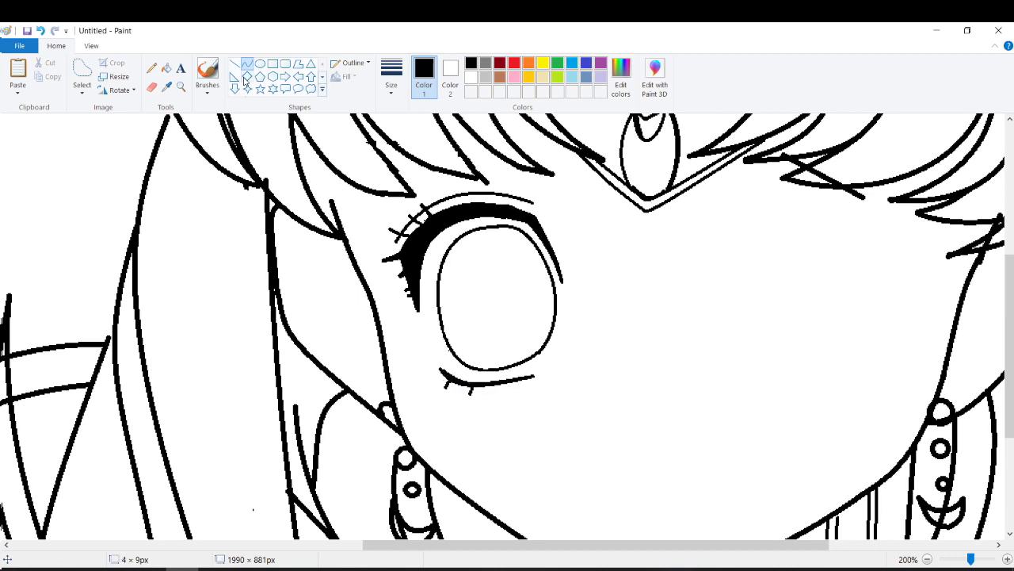
scroll(620, 424, down, 2)
scroll(621, 426, up, 2)
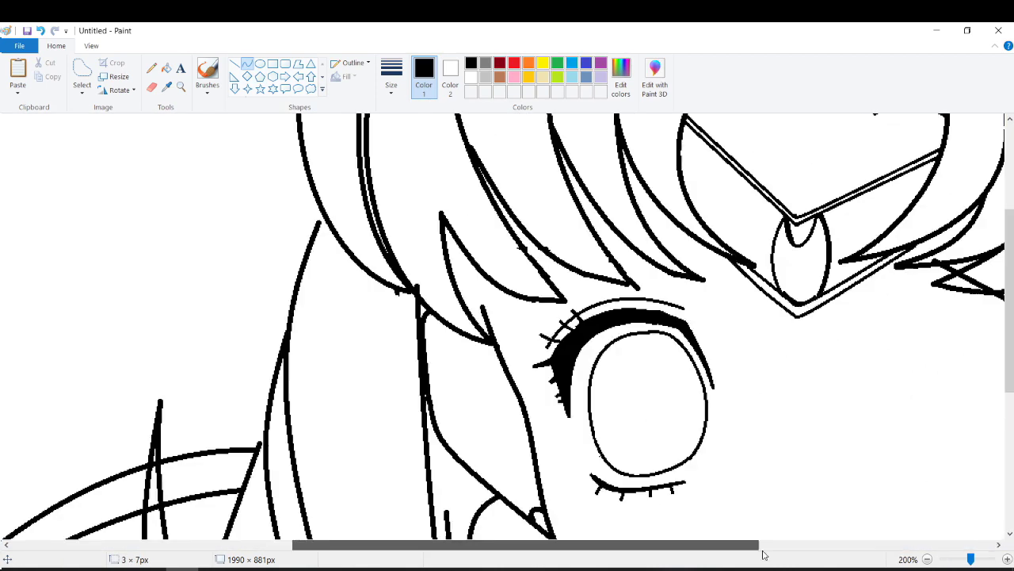
Trim the inner edge of the left upper lid's outer corner with a white curve.
click(471, 77)
drag(422, 220, 385, 310)
drag(390, 269, 404, 247)
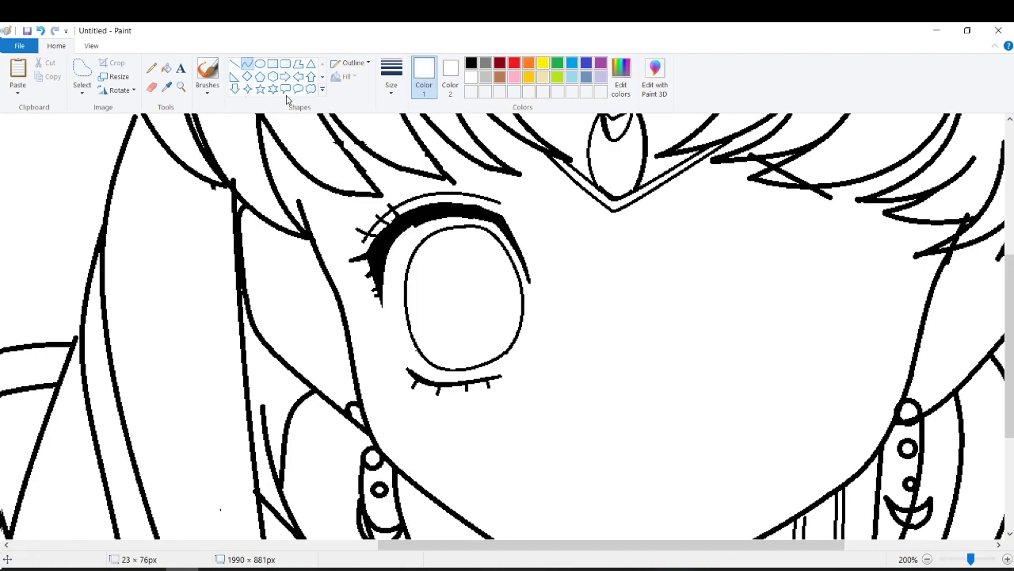
Draw thin black left and right eyebrows across the bangs, each with a short stroke at its inner end.
scroll(357, 237, up, 2)
click(392, 75)
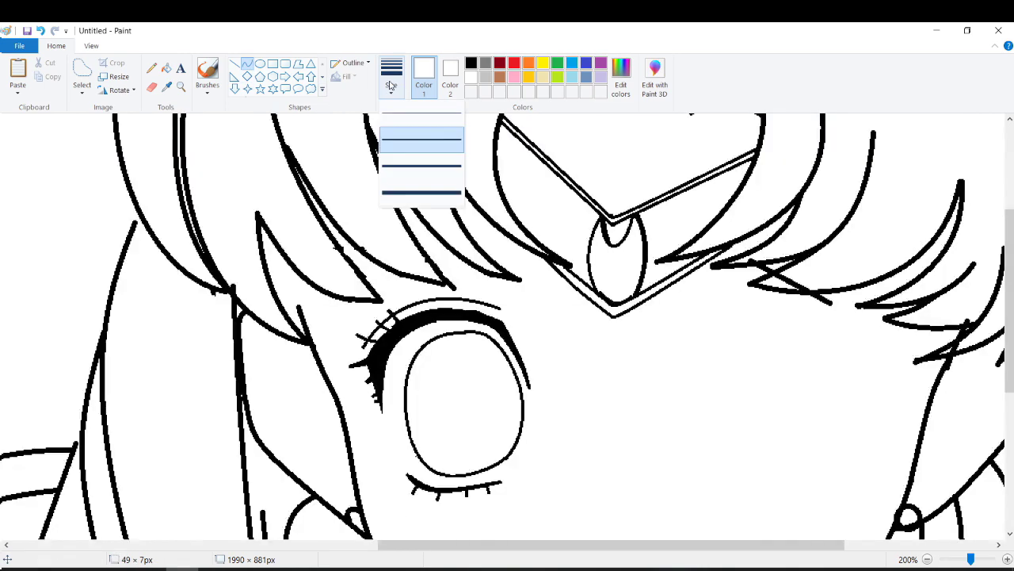
click(419, 131)
click(471, 63)
drag(306, 244, 526, 274)
scroll(477, 306, right, 3)
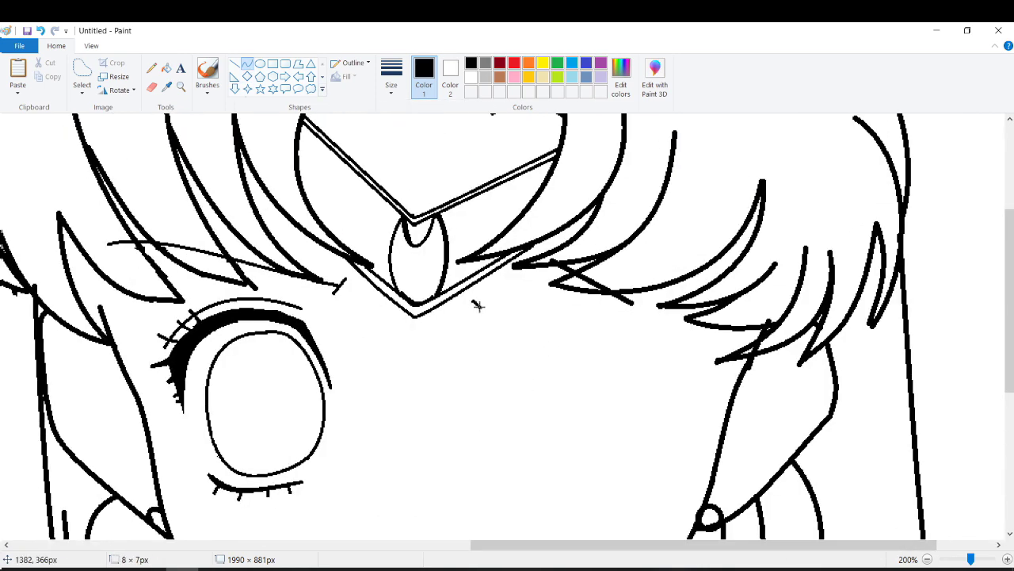
drag(476, 297, 686, 313)
drag(602, 305, 610, 276)
Draw the arched double outline of the right eye's upper lid, with an angled inner corner.
scroll(555, 285, down, 3)
mouse_move(492, 281)
mouse_down()
mouse_move(546, 240)
mouse_move(502, 245)
mouse_move(653, 285)
mouse_up()
drag(602, 257, 639, 238)
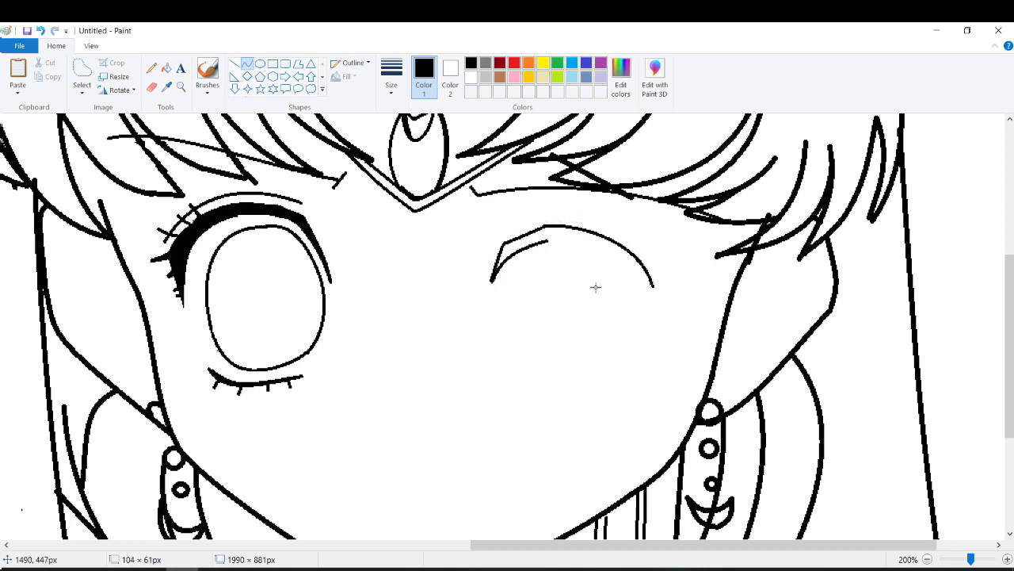
drag(546, 240, 634, 242)
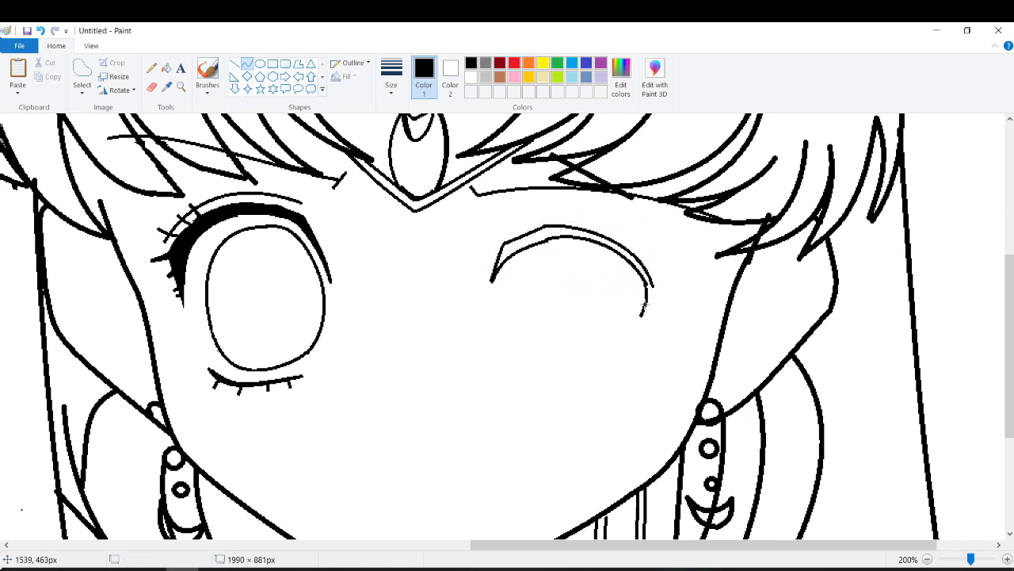
Fill the right upper lid with black and add short lashes at its inner and outer ends.
click(517, 239)
mouse_move(653, 277)
mouse_down()
mouse_move(666, 287)
mouse_move(661, 302)
mouse_up()
scroll(652, 300, up, 3)
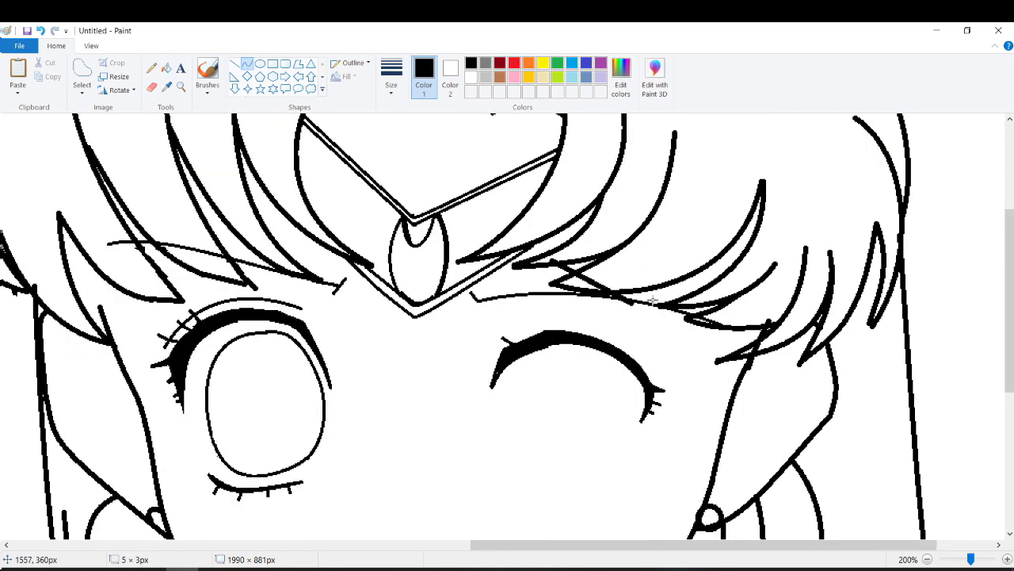
Draw a shallow curved lower lid for the right eye, undoing and redrawing it until it is well placed.
scroll(653, 299, down, 6)
drag(516, 281, 589, 286)
key(ctrl+z)
drag(515, 284, 591, 287)
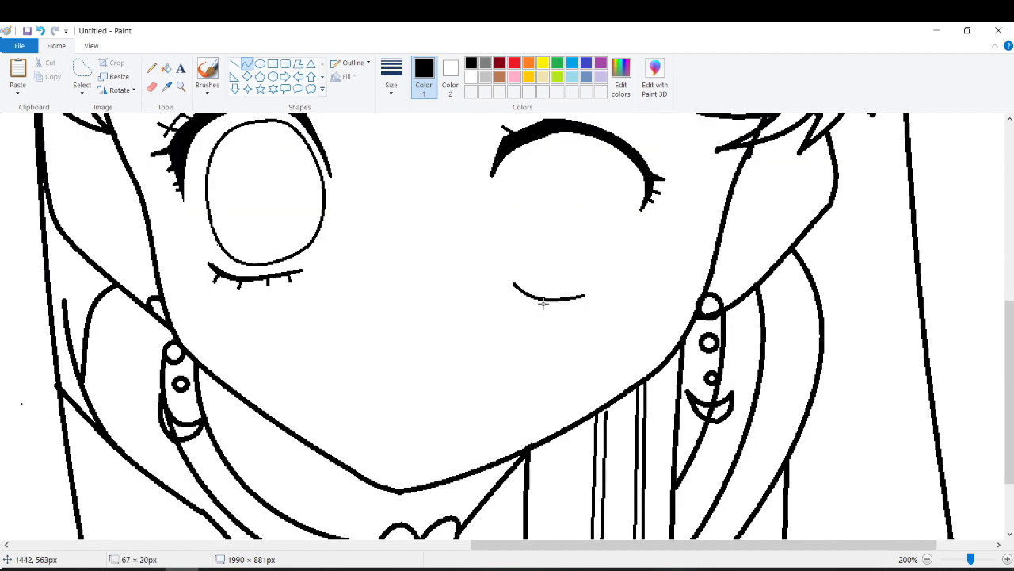
key(ctrl+z)
drag(505, 284, 583, 291)
drag(545, 287, 547, 298)
scroll(529, 317, up, 3)
Draw the right eye's oval iris outline and add short lashes to the inner part of its lower lid.
drag(511, 385, 593, 382)
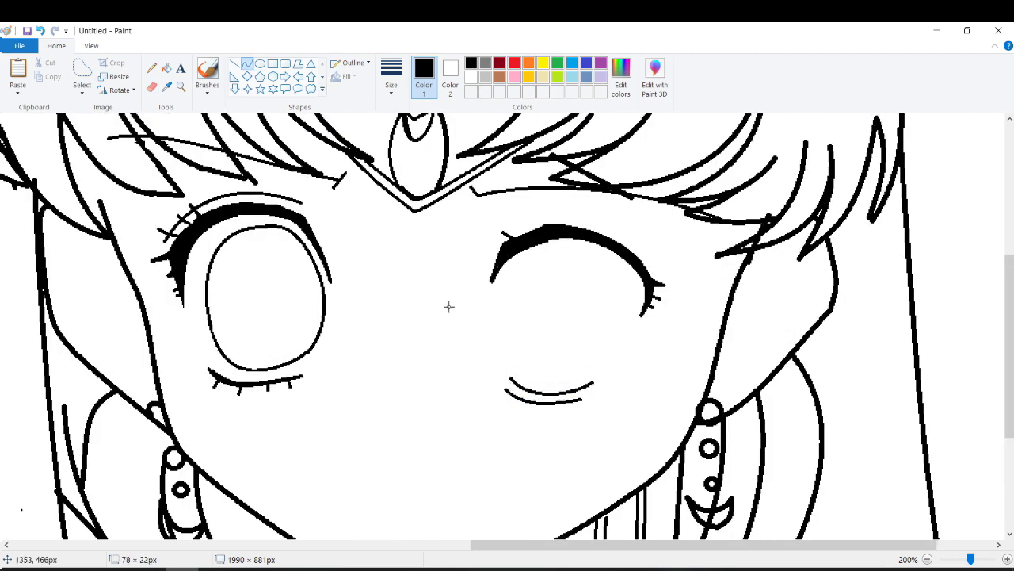
drag(566, 245, 509, 372)
drag(525, 317, 500, 301)
mouse_move(538, 262)
mouse_down()
mouse_move(531, 252)
mouse_move(604, 351)
mouse_up()
mouse_move(590, 301)
mouse_down()
mouse_move(620, 295)
mouse_move(609, 365)
mouse_up()
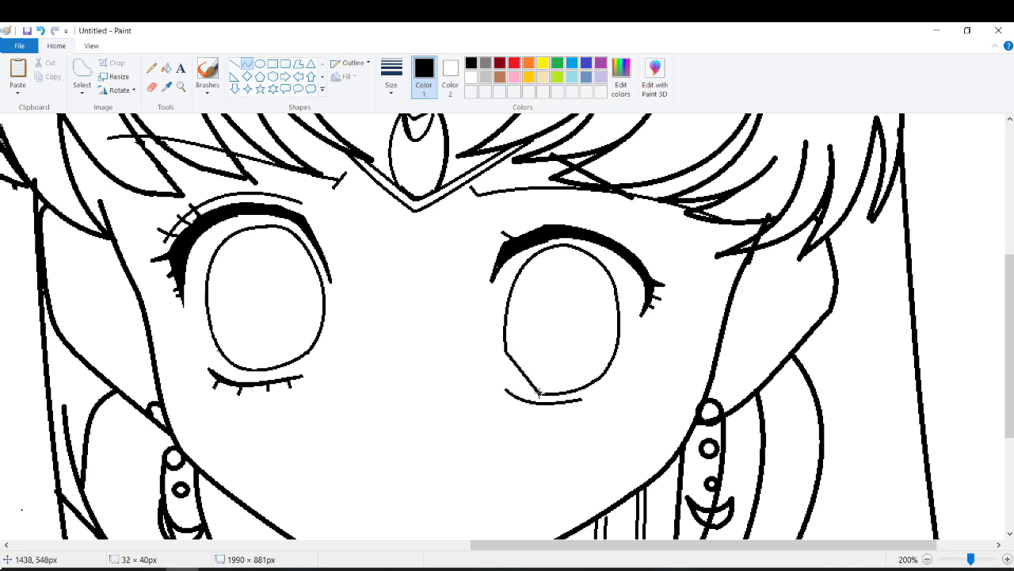
scroll(535, 370, down, 3)
scroll(507, 317, up, 3)
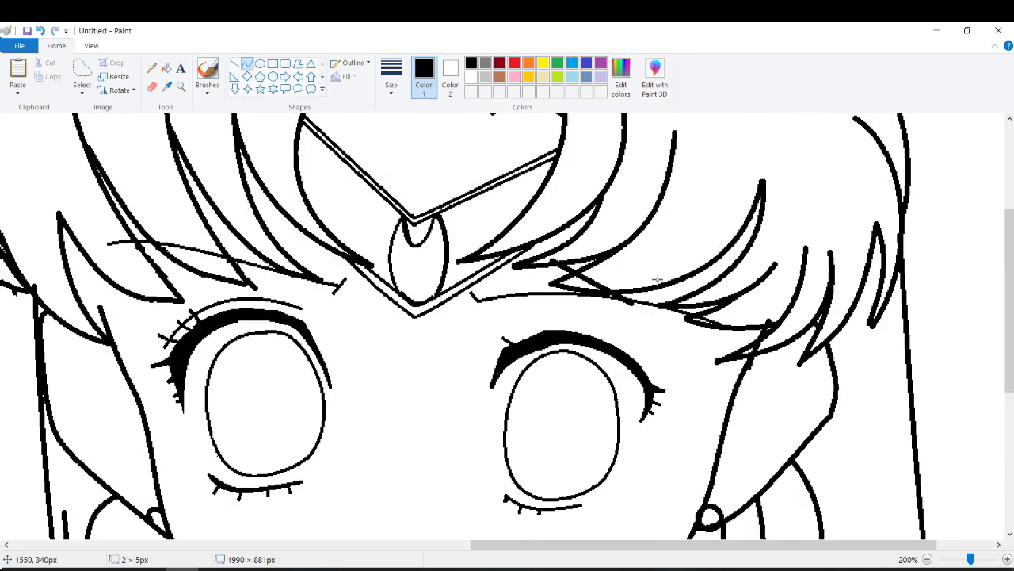
Draw a small pointed black nose below and between the eyes, and shift it slightly toward the right eye.
scroll(508, 317, down, 3)
scroll(507, 317, left, 2)
click(390, 75)
click(409, 127)
drag(412, 323, 410, 337)
mouse_move(411, 289)
mouse_down()
mouse_move(400, 321)
mouse_move(413, 337)
mouse_up()
click(82, 70)
drag(391, 282, 423, 345)
drag(407, 315, 440, 331)
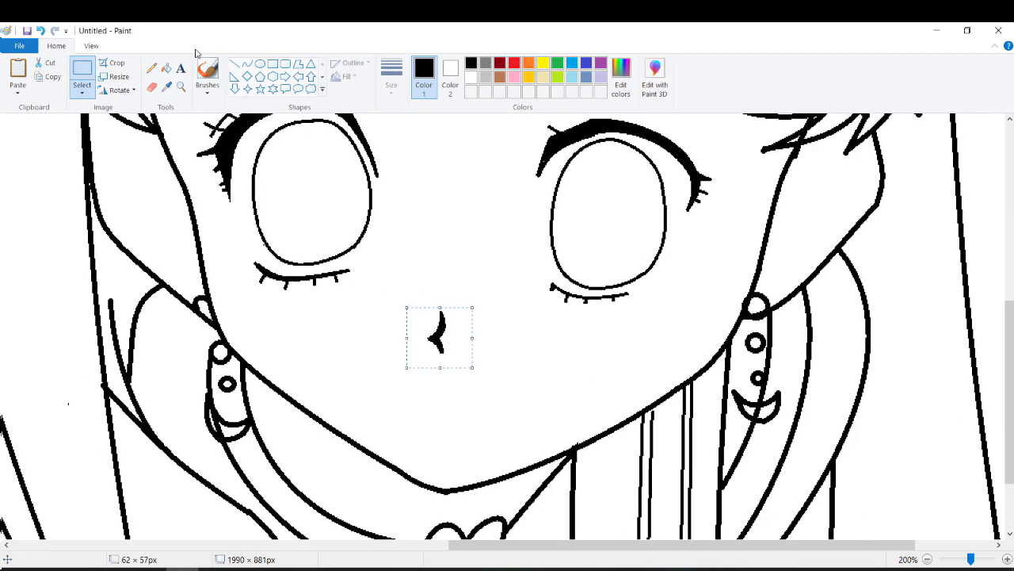
Draw the small closed mouth below the nose with thin black curves.
click(247, 63)
drag(483, 389, 434, 392)
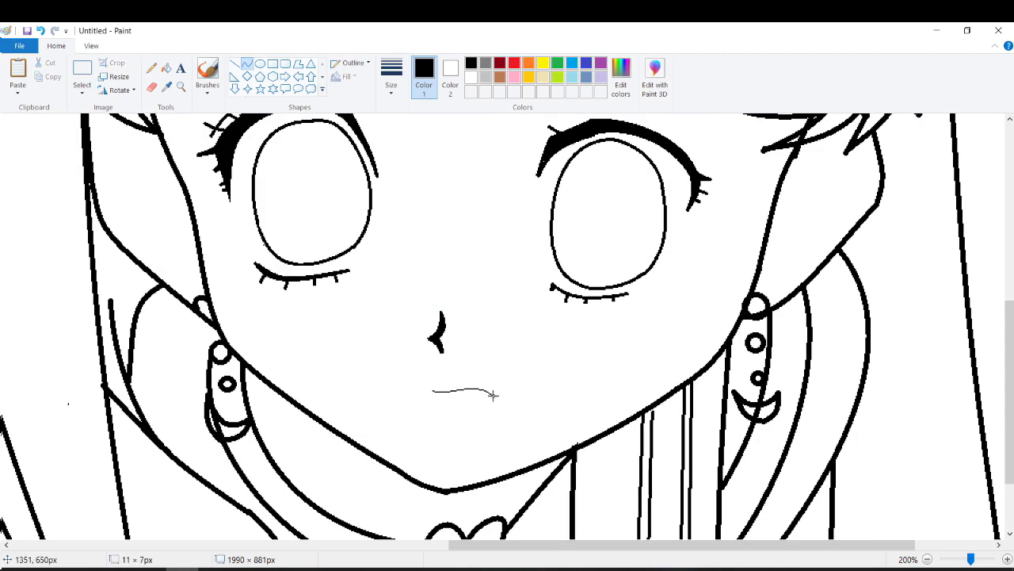
drag(480, 392, 471, 400)
click(82, 73)
scroll(471, 272, down, 2)
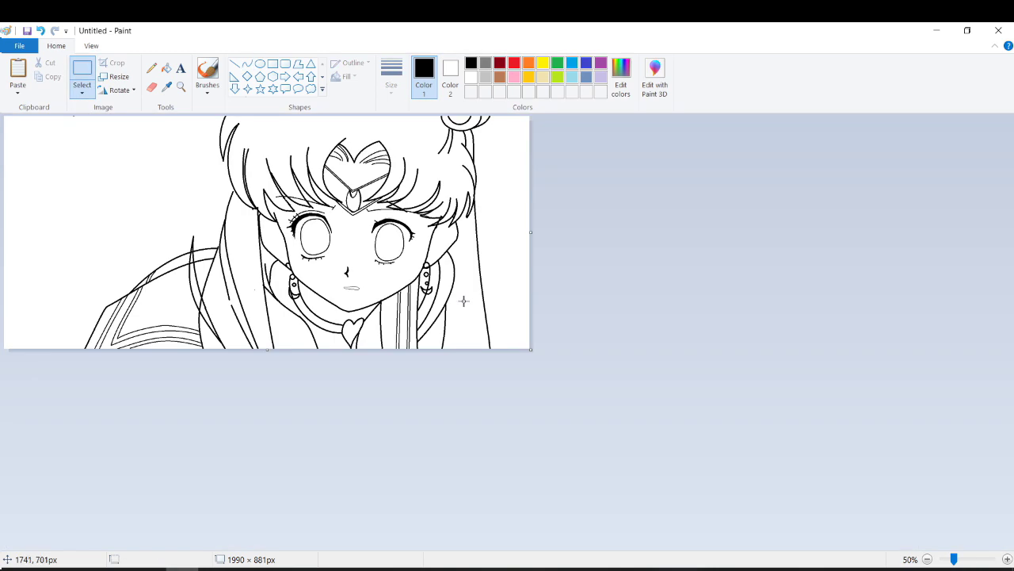
Fill the pigtails with yellow and draw a curved yellow hair edge from the left loose strand's tip up to the fringe.
scroll(500, 297, up, 2)
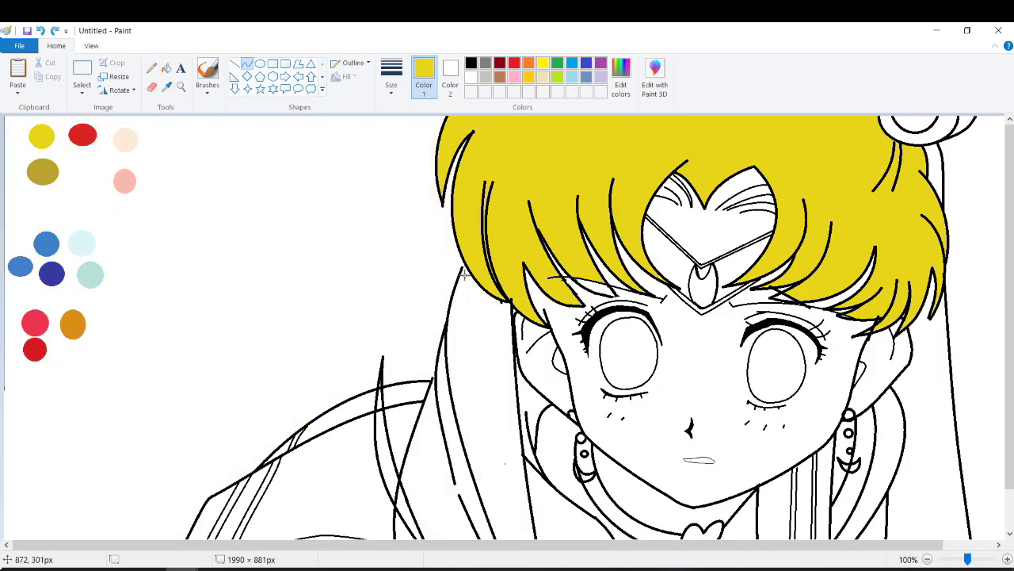
click(428, 412)
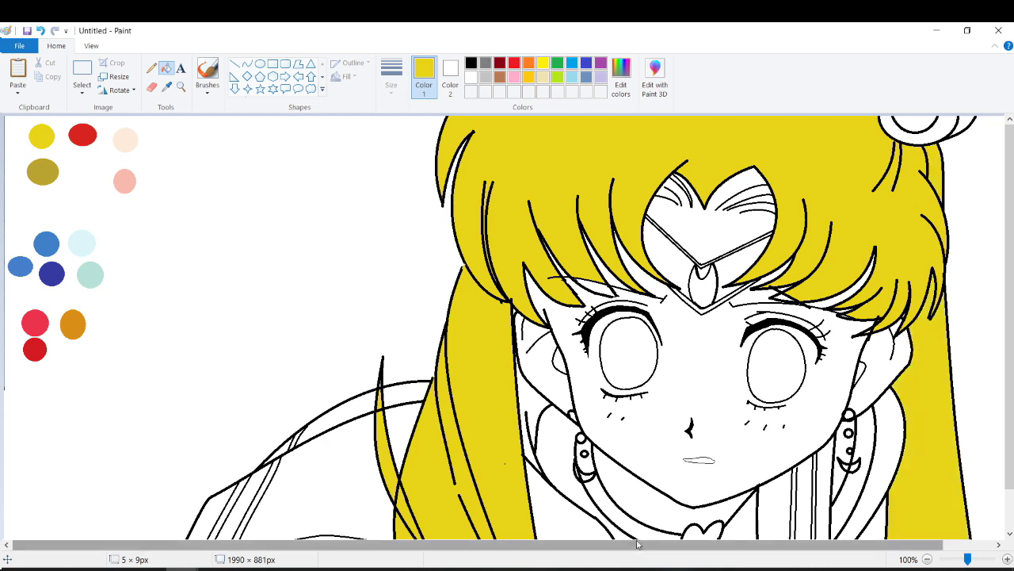
click(248, 64)
mouse_move(382, 357)
mouse_down()
mouse_move(431, 254)
mouse_move(456, 244)
mouse_up()
drag(420, 299, 409, 293)
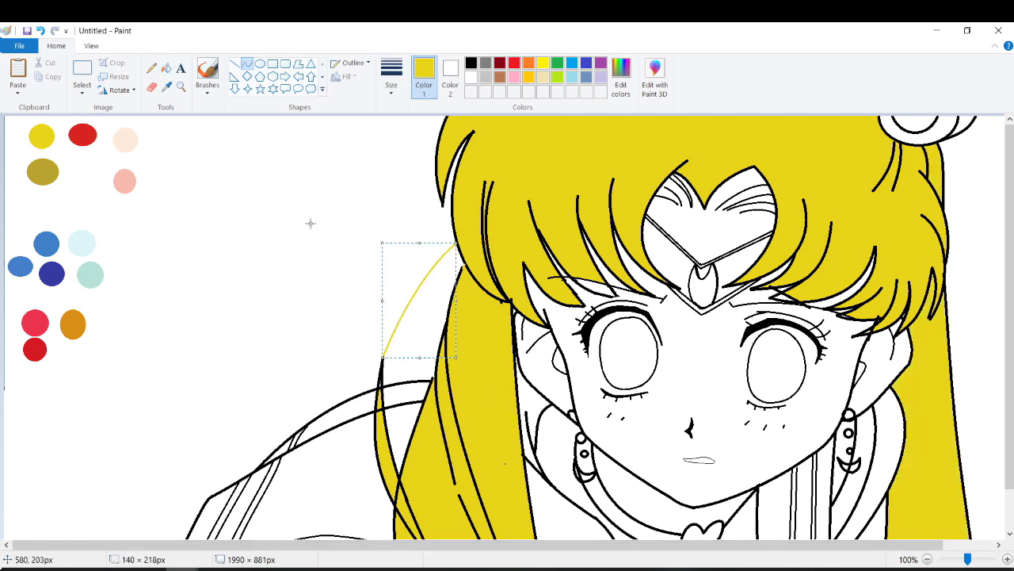
click(310, 224)
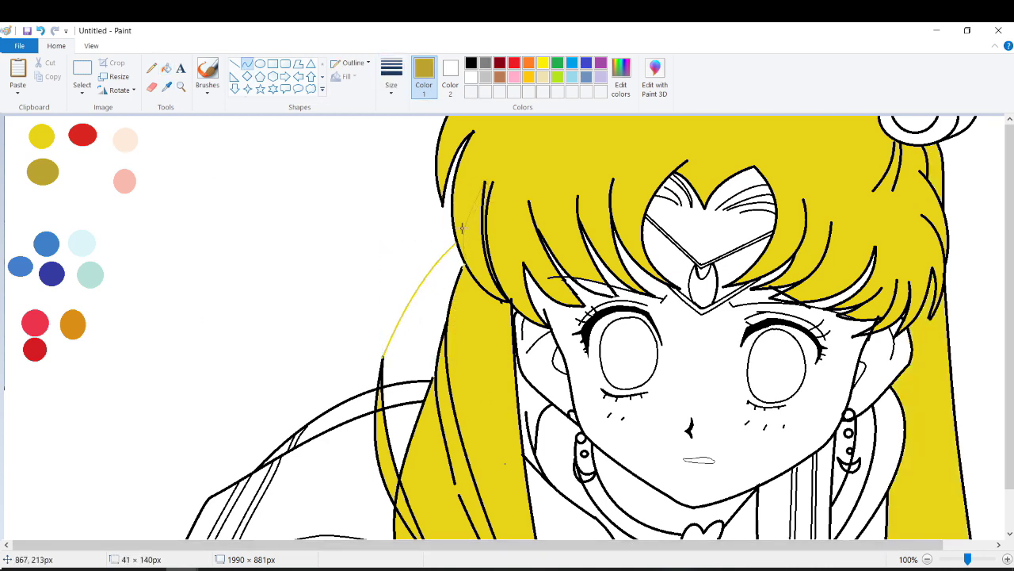
Outline and fill dark gold shadows on the leftmost strands of the fringe.
drag(462, 227, 524, 316)
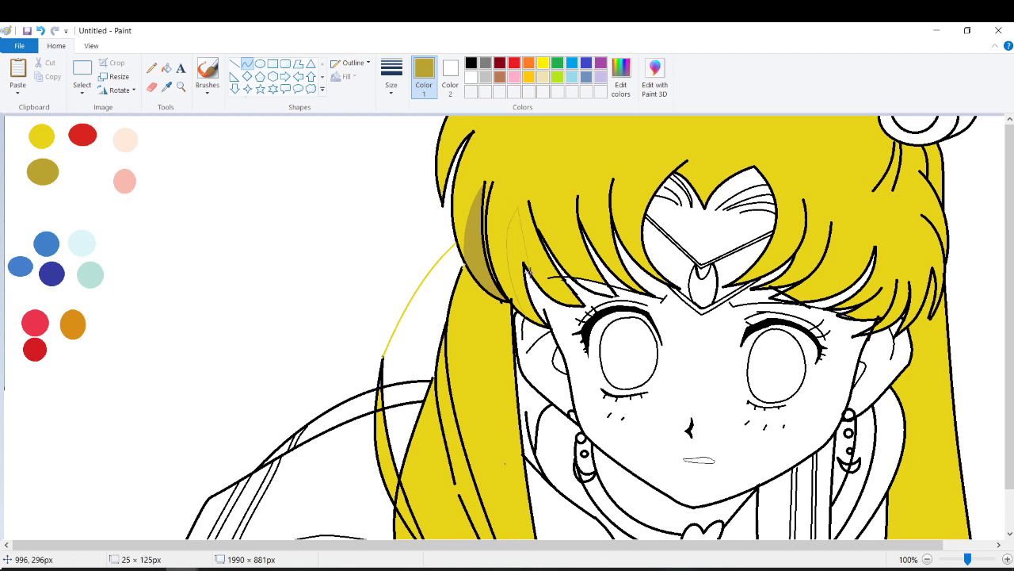
drag(526, 271, 545, 291)
drag(523, 181, 547, 270)
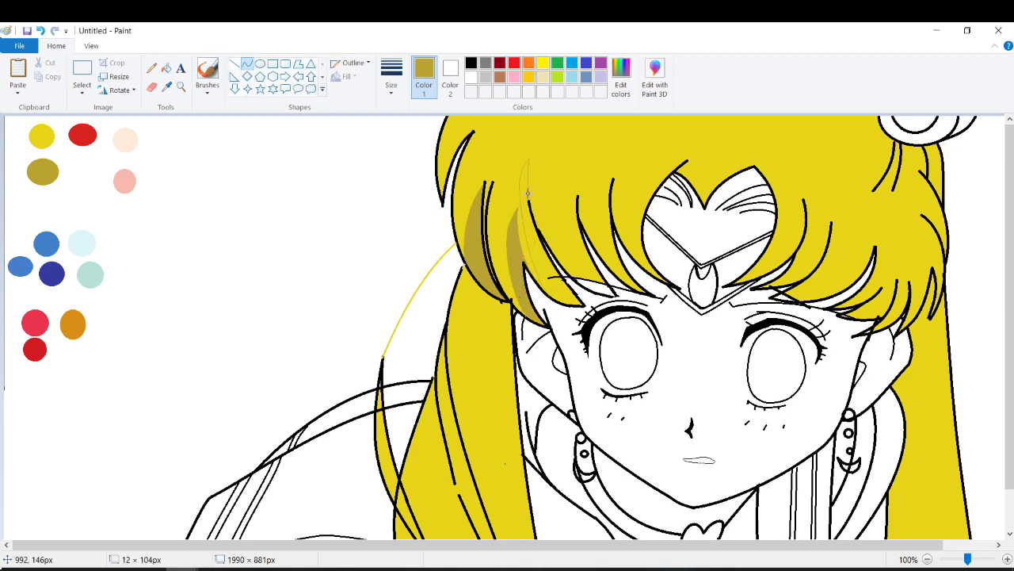
drag(539, 222, 555, 238)
Add tapered dark gold shadows to the next two fringe strands toward the tiara.
mouse_move(569, 306)
mouse_down()
mouse_move(568, 204)
mouse_move(583, 158)
mouse_up()
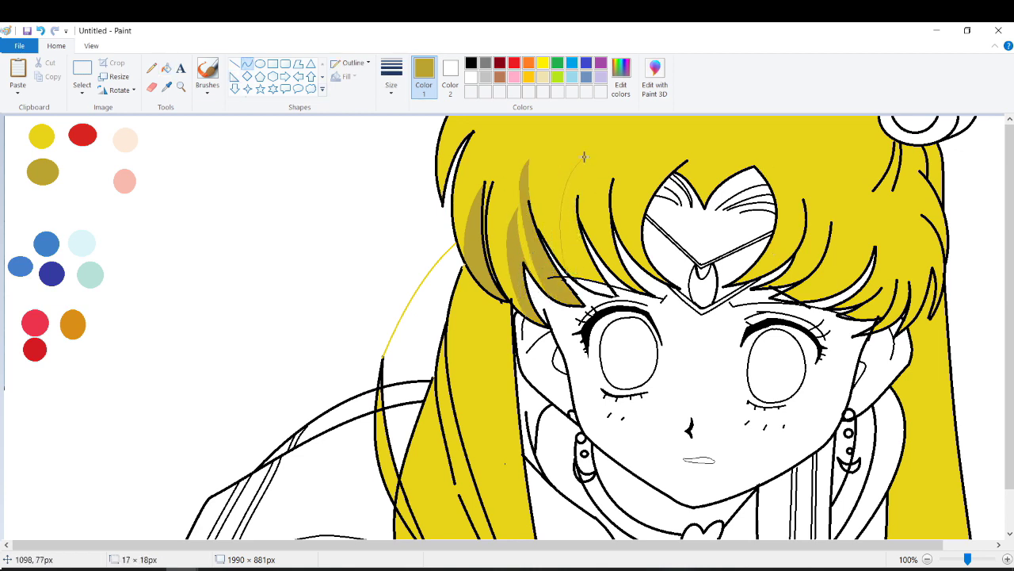
click(166, 68)
click(600, 286)
click(247, 64)
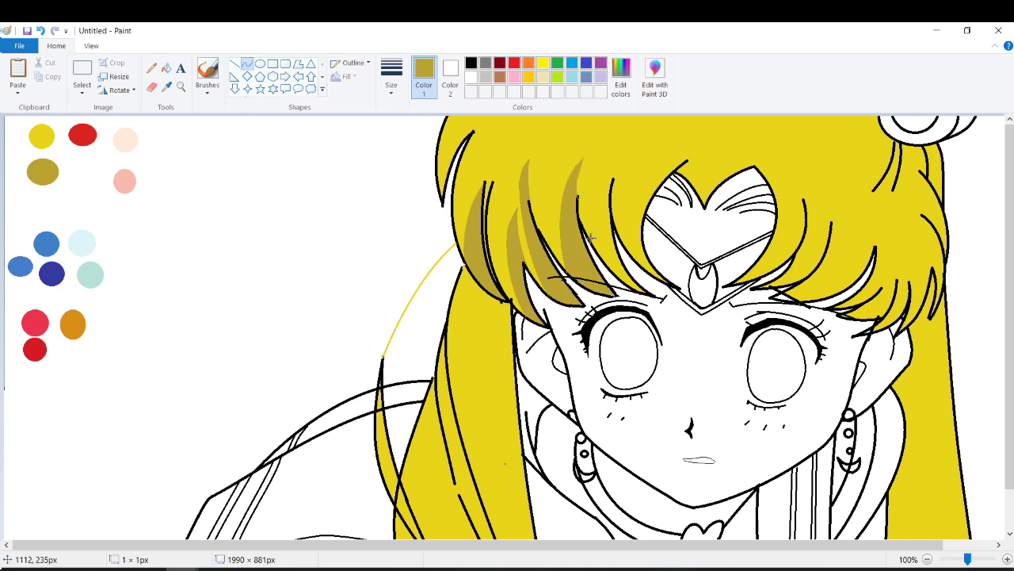
click(613, 168)
click(167, 68)
click(607, 225)
click(248, 63)
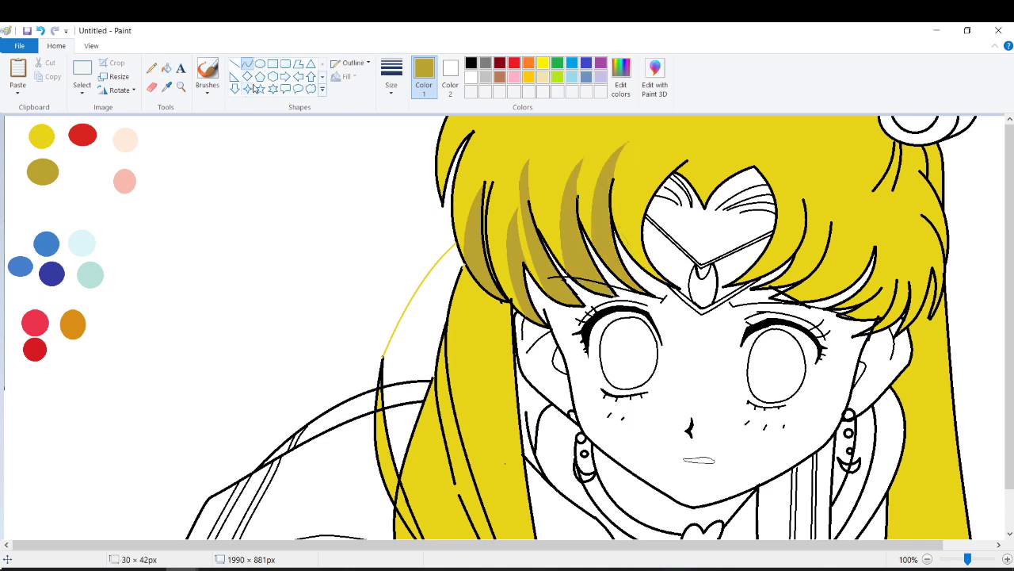
Close the hairline inside the tiara's heart-shaped opening and shade the hair there and beside it dark gold.
drag(624, 203, 739, 211)
scroll(698, 204, up, 1)
scroll(507, 317, right, 5)
scroll(446, 298, down, 2)
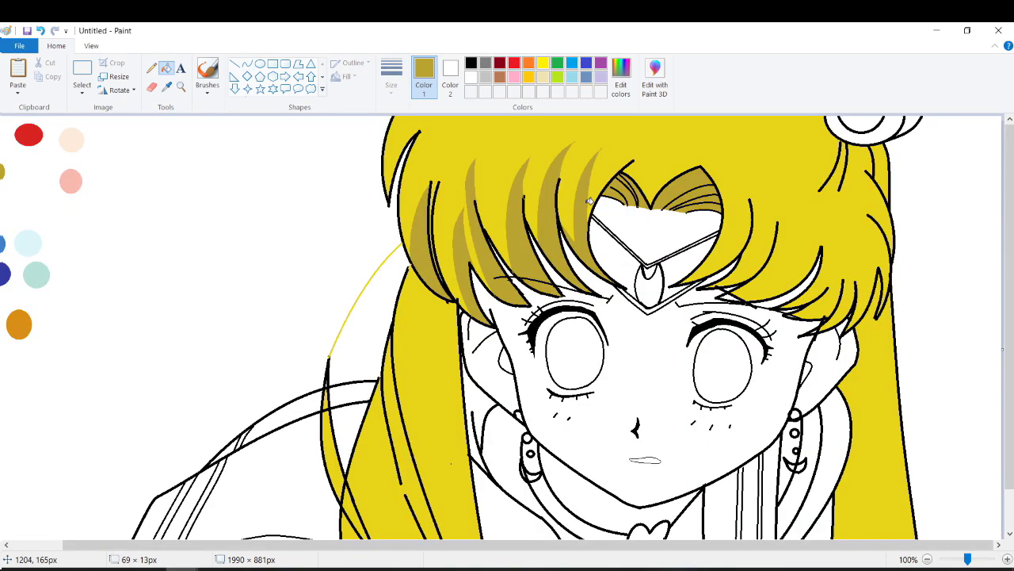
scroll(557, 227, up, 3)
click(166, 69)
click(464, 253)
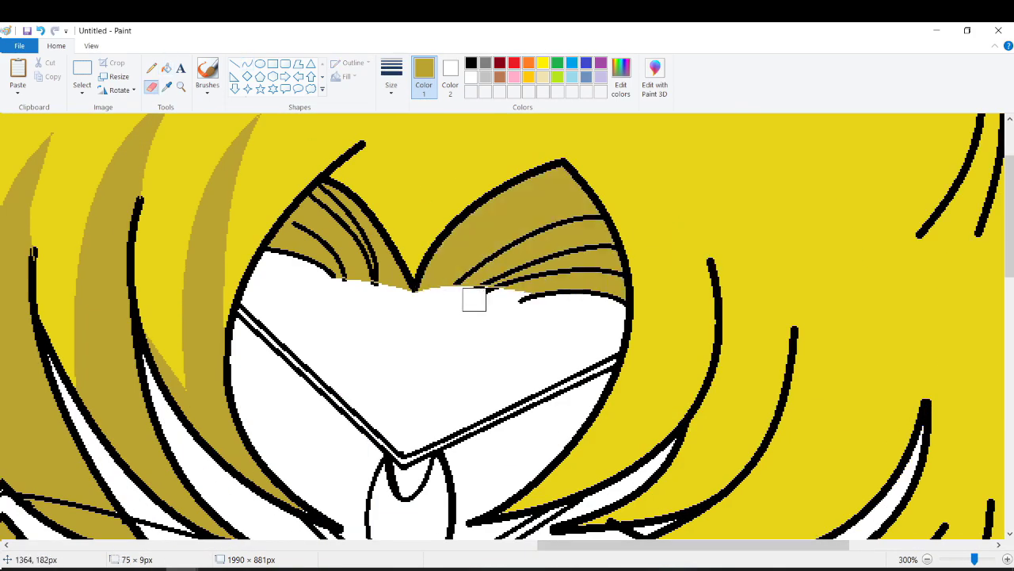
scroll(267, 233, down, 1)
scroll(489, 182, down, 1)
Add curved dark gold shadows to the two fringe strands just right of the tiara.
click(246, 64)
scroll(898, 532, up, 1)
drag(639, 181, 564, 324)
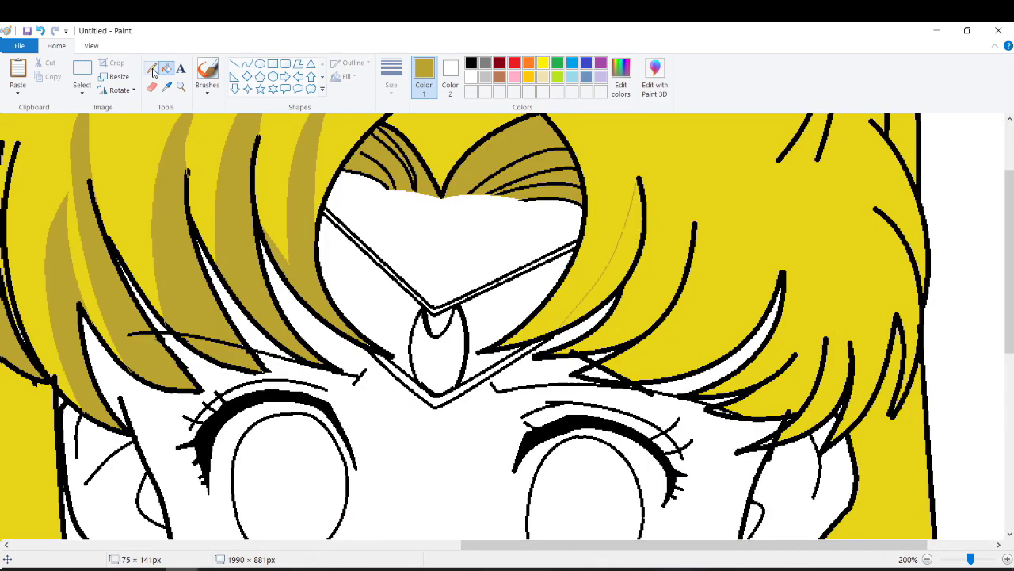
drag(602, 262, 640, 277)
drag(689, 182, 690, 188)
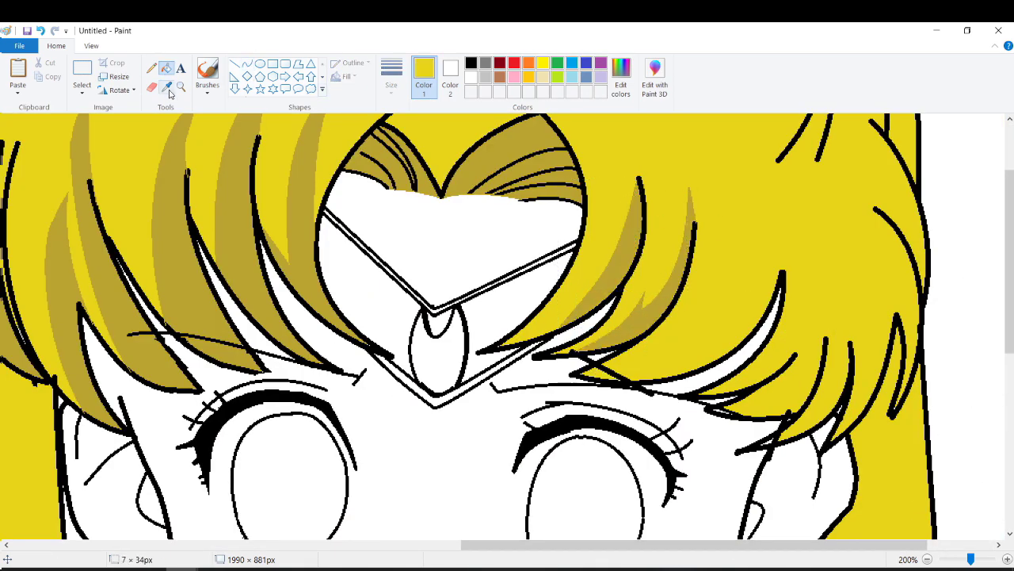
Outline and fill a broad dark gold shadow on the large fringe strand above the right eye.
mouse_move(585, 366)
mouse_down()
mouse_move(682, 346)
mouse_move(776, 228)
mouse_move(717, 389)
mouse_up()
click(166, 68)
click(713, 317)
click(246, 63)
Outline the jagged shadow on the outer right strands of the fringe and fill it with dark gold.
click(816, 327)
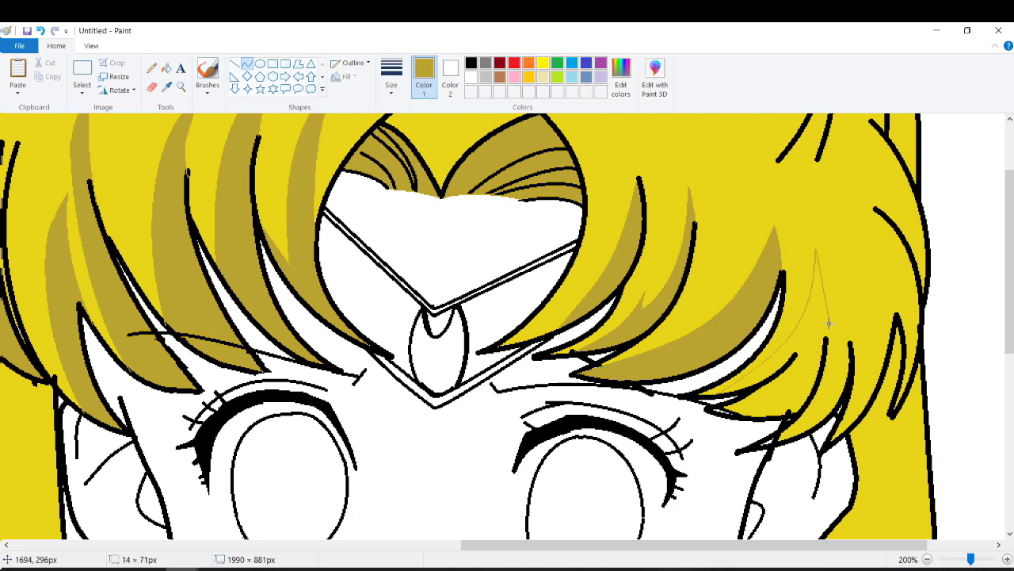
drag(824, 163, 831, 331)
click(851, 229)
click(166, 69)
click(801, 325)
click(247, 63)
scroll(864, 213, up, 3)
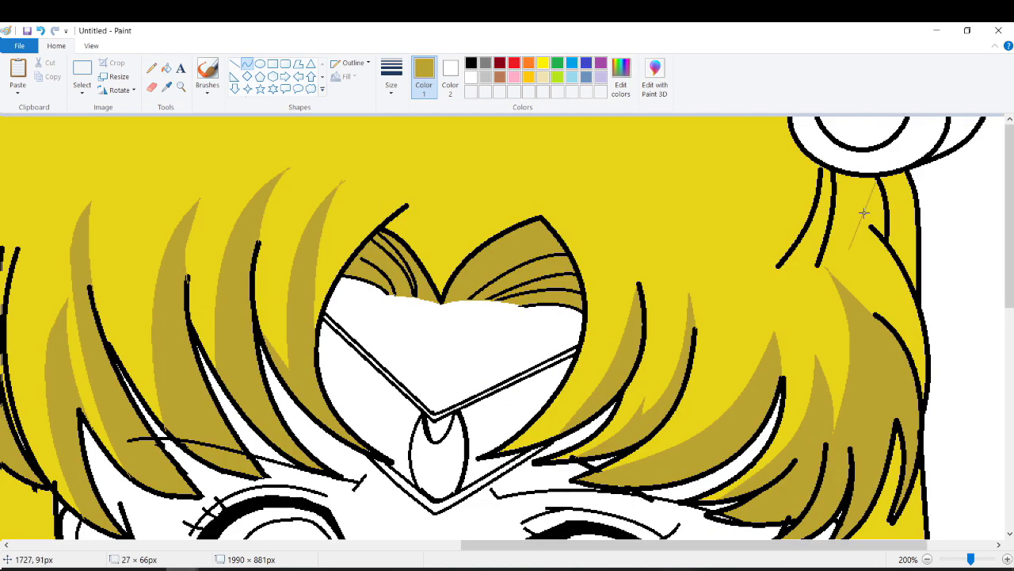
Draw a long black strand line down the right pigtail and shade both pigtails with dark gold.
scroll(871, 261, down, 1)
click(471, 62)
mouse_move(863, 267)
mouse_down()
mouse_move(909, 431)
mouse_move(878, 379)
mouse_up()
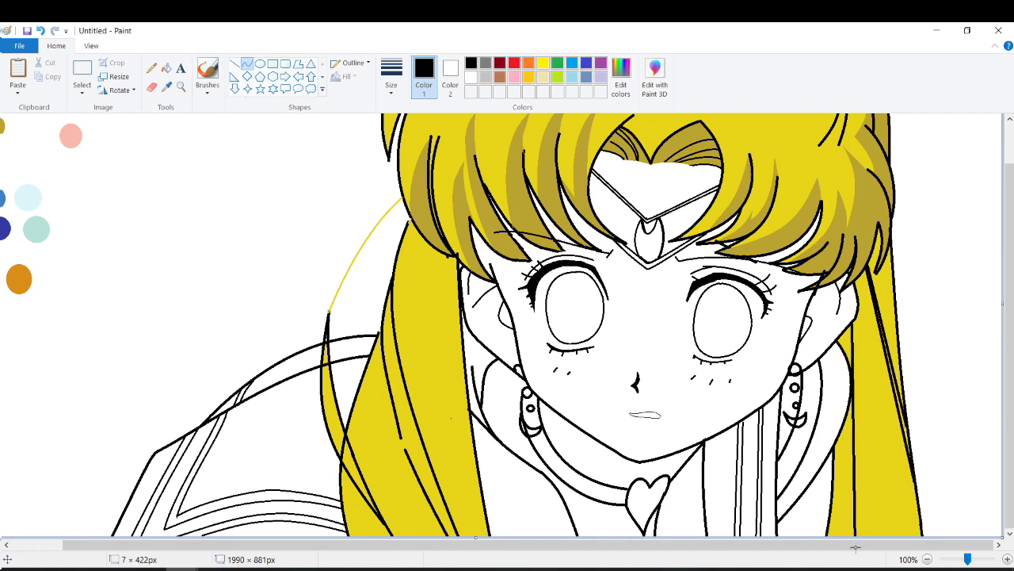
click(471, 77)
click(166, 68)
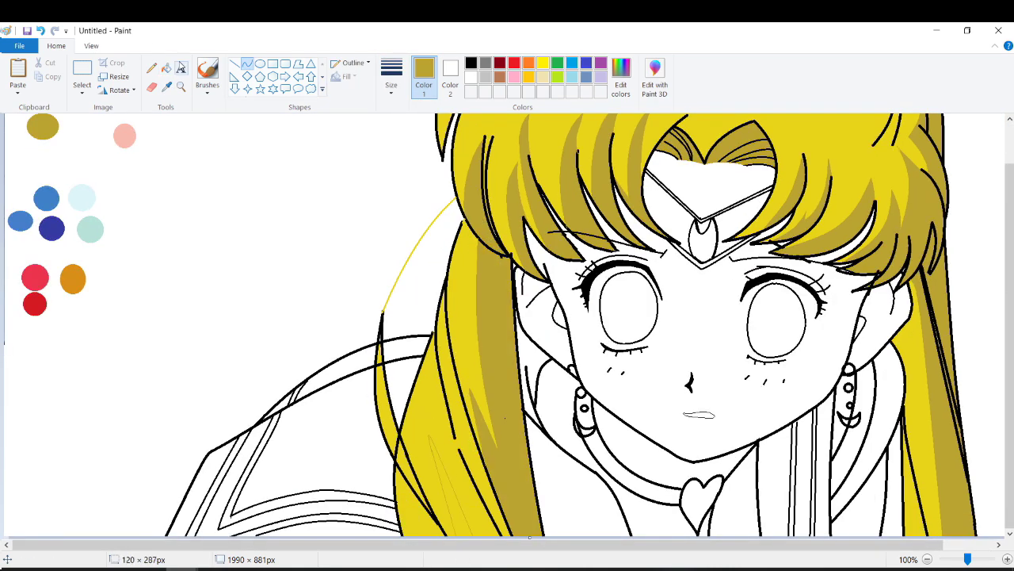
click(166, 67)
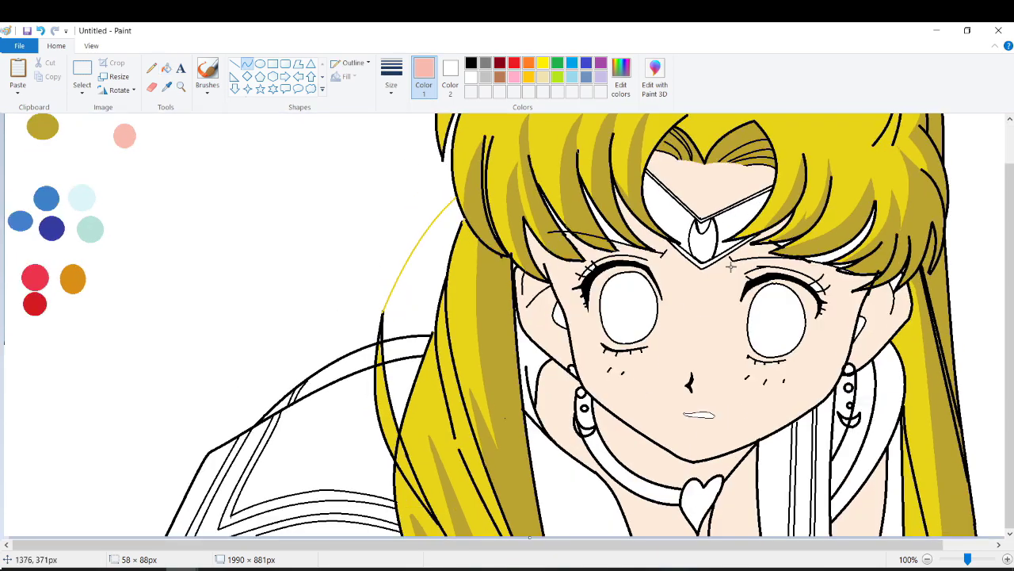
Outline a pointed shadow on the forehead beneath the left fringe strands and fill it with pink.
scroll(730, 267, up, 1)
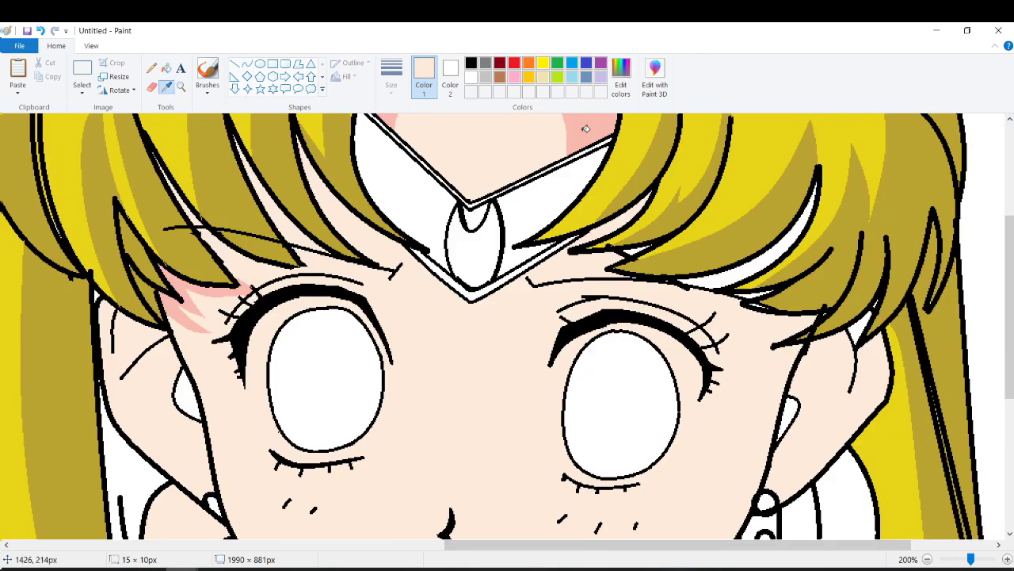
drag(386, 305, 401, 320)
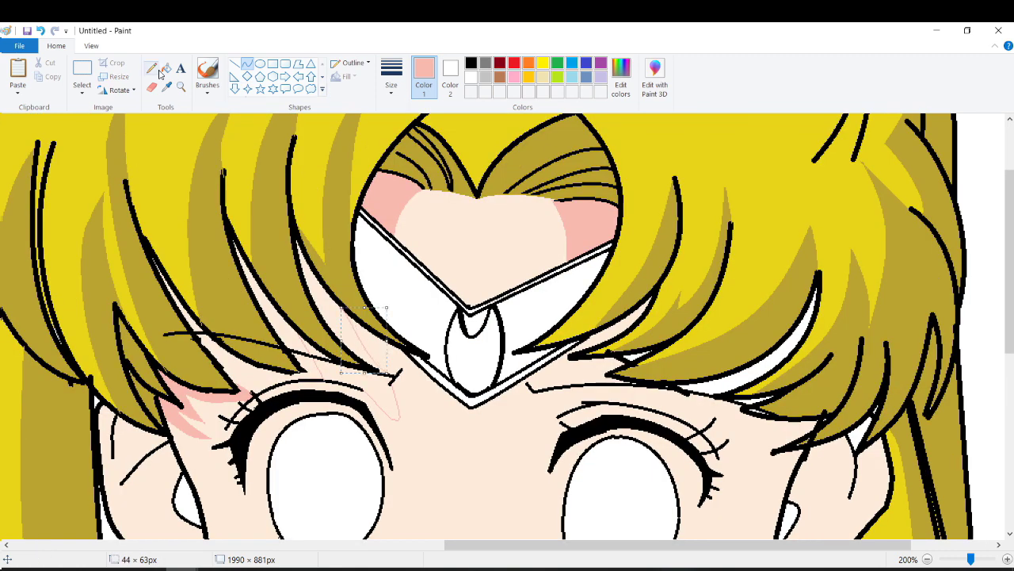
click(315, 348)
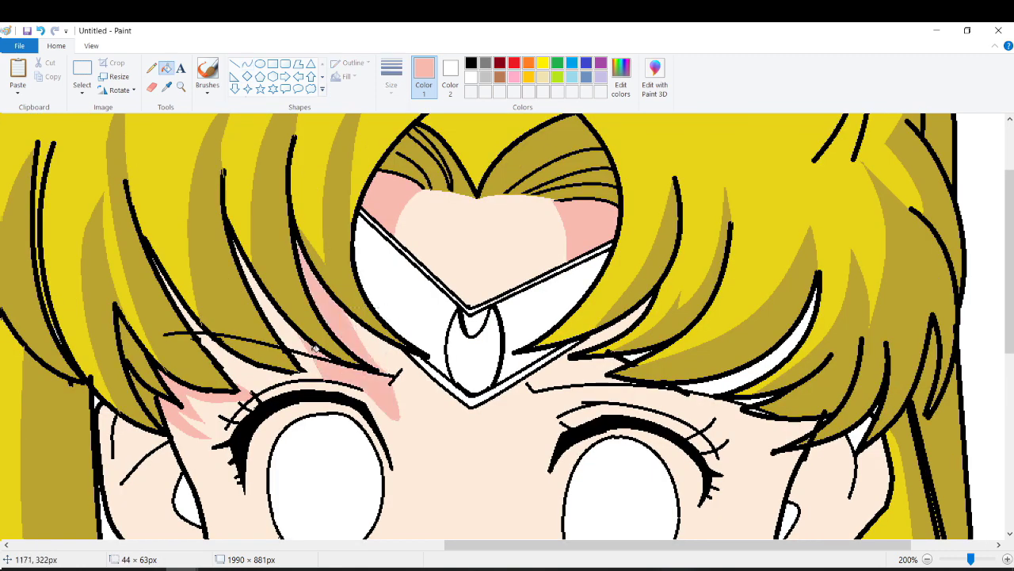
Add pink shadows on the skin beneath the right fringe strands and above the right eye.
click(248, 63)
drag(547, 365, 619, 352)
scroll(571, 390, down, 3)
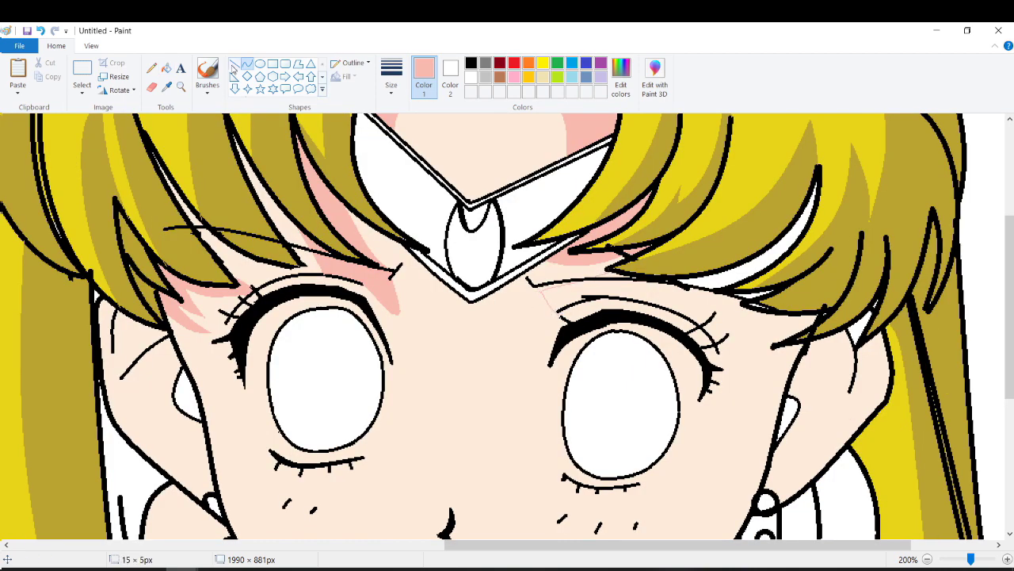
click(654, 292)
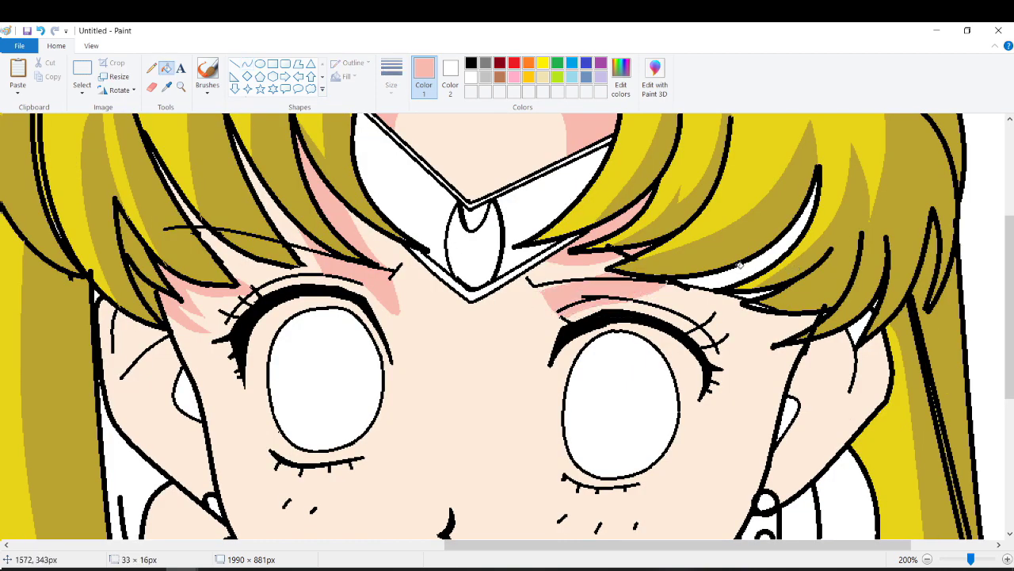
click(713, 279)
Outline a curved shadow from the right eye down the cheek to the jaw and fill it with pink.
scroll(498, 308, right, 3)
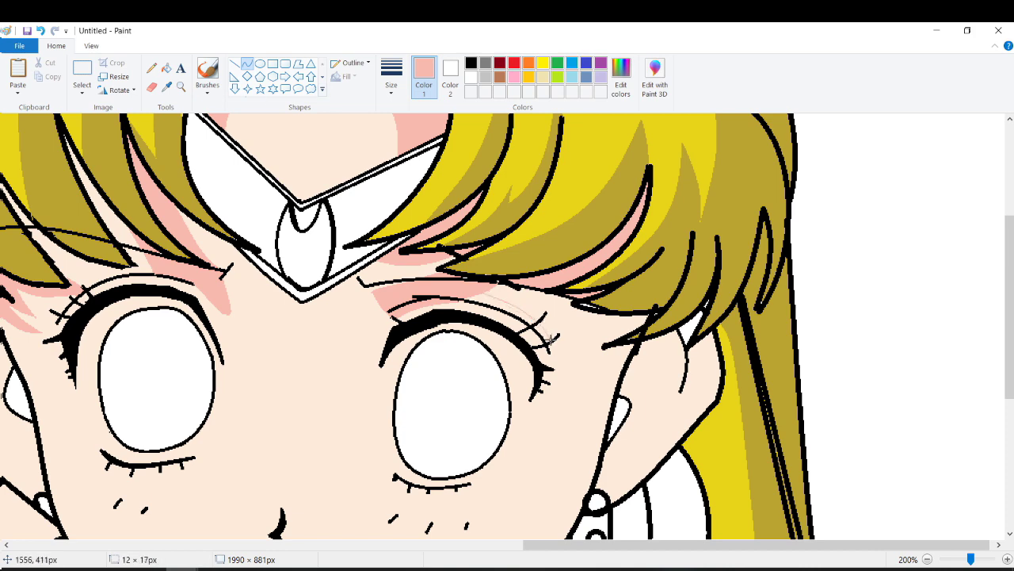
scroll(476, 261, down, 3)
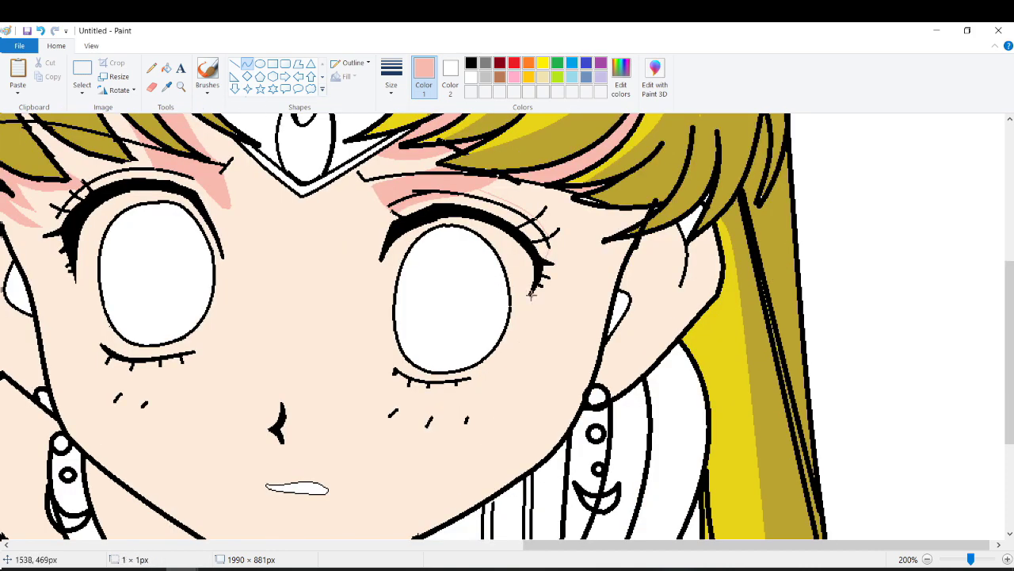
drag(531, 294, 490, 438)
scroll(561, 328, down, 1)
scroll(673, 323, down, 2)
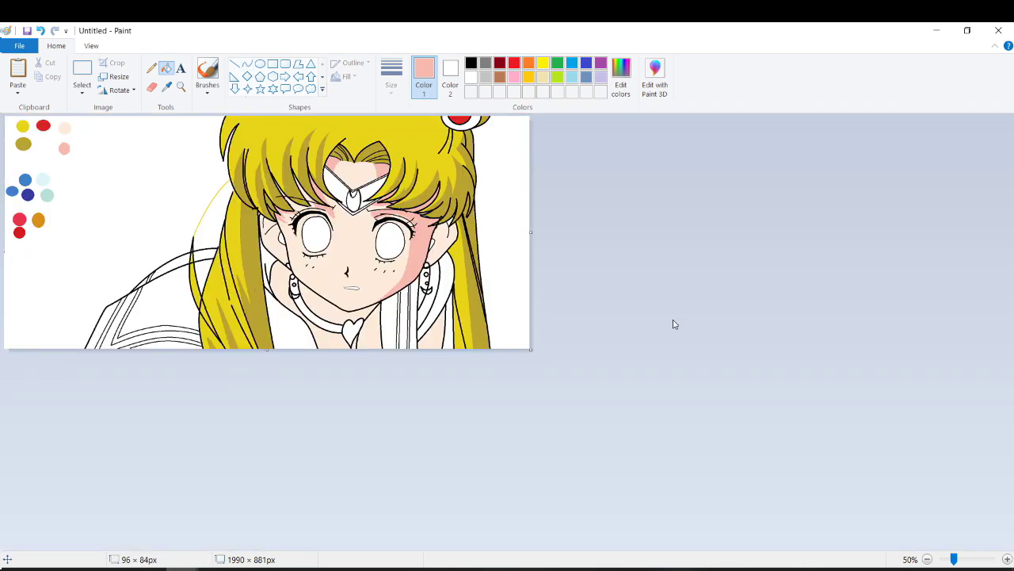
Select the right eye with its lashes and shift it slightly outward, undoing a misplaced attempt.
scroll(674, 324, up, 2)
drag(491, 227, 502, 362)
key(ctrl+z)
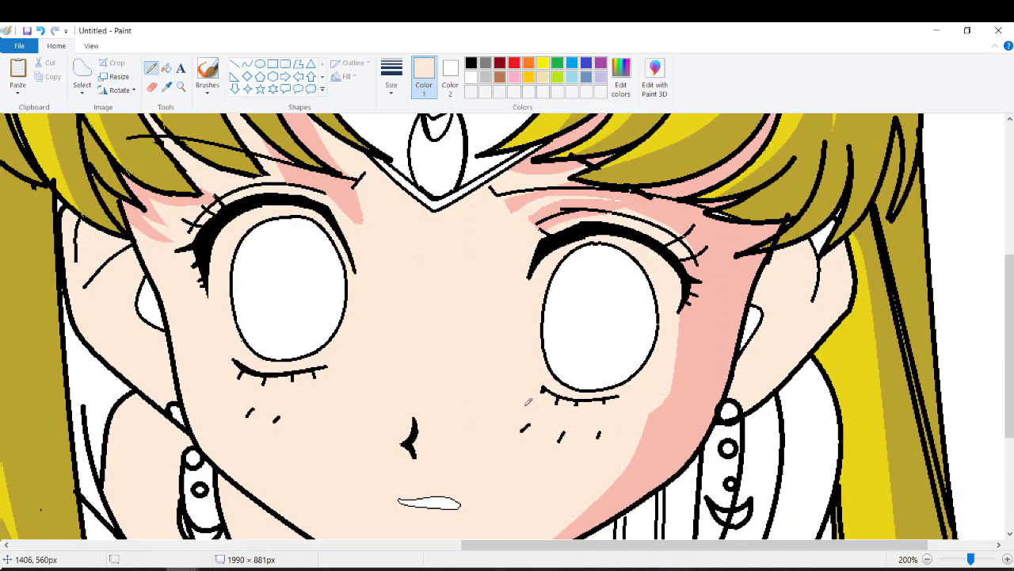
Repair the pink shading and skin tone around the right eye and fill the right ear with pink.
click(247, 63)
scroll(657, 208, down, 1)
scroll(680, 290, down, 1)
scroll(539, 509, up, 2)
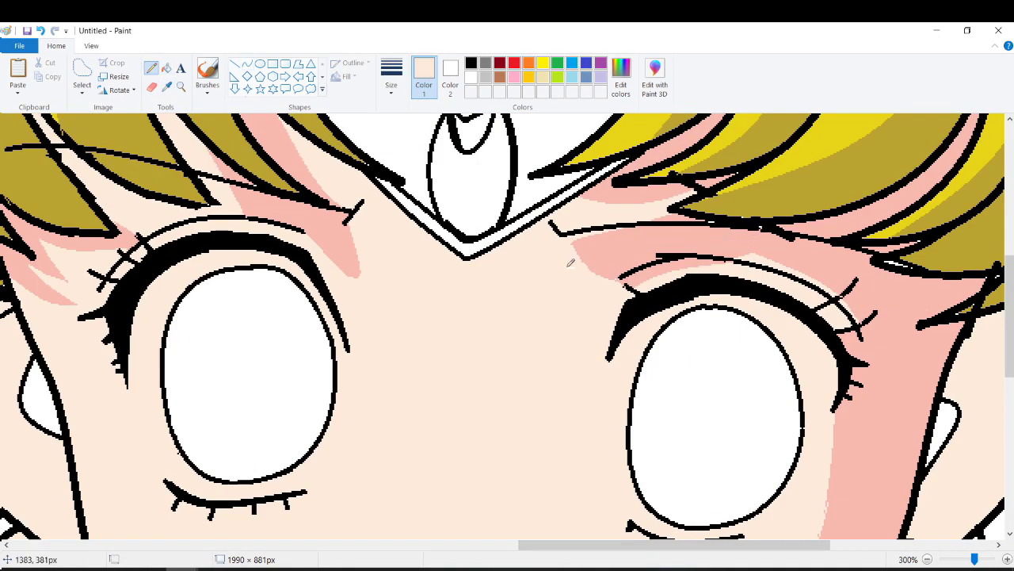
scroll(571, 261, down, 2)
scroll(677, 306, up, 1)
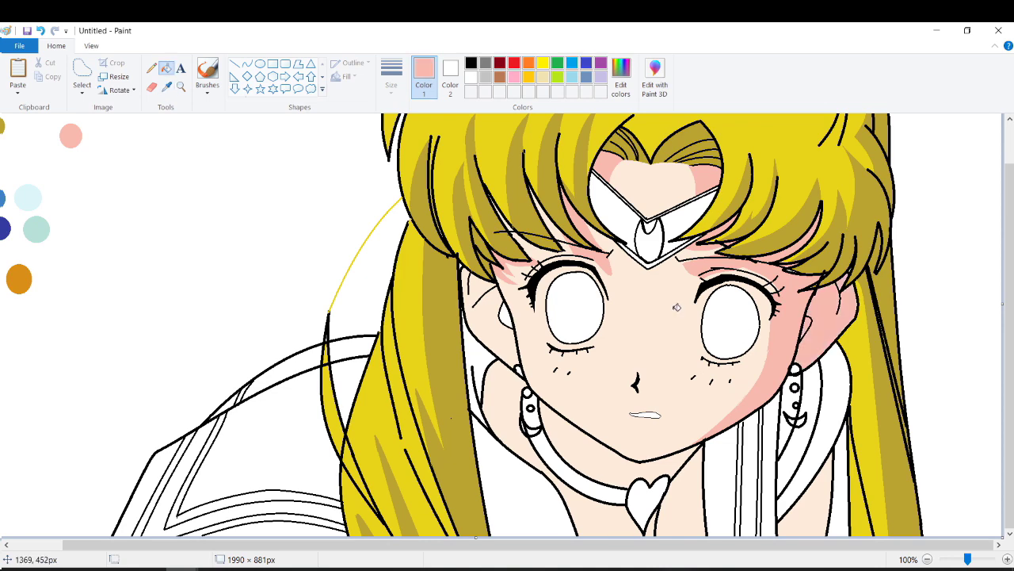
Add pink shadows inside and along the lower part of the left ear.
scroll(677, 307, up, 1)
drag(321, 264, 333, 372)
scroll(487, 373, right, 3)
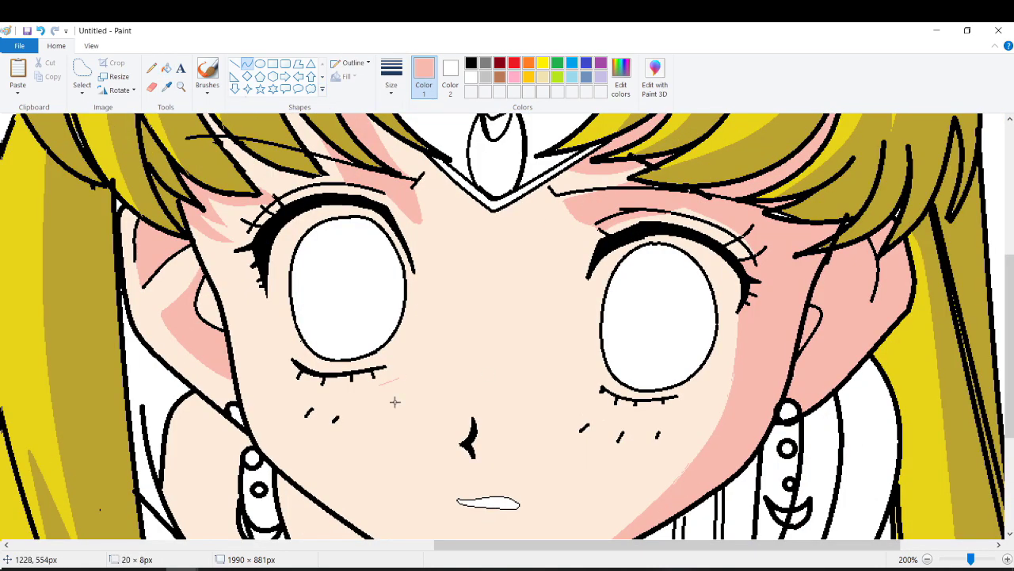
Add a pink shadow beside the nose and a small pink one under the left eye's inner corner.
scroll(395, 402, down, 2)
scroll(437, 253, up, 1)
scroll(435, 325, up, 2)
drag(446, 301, 464, 371)
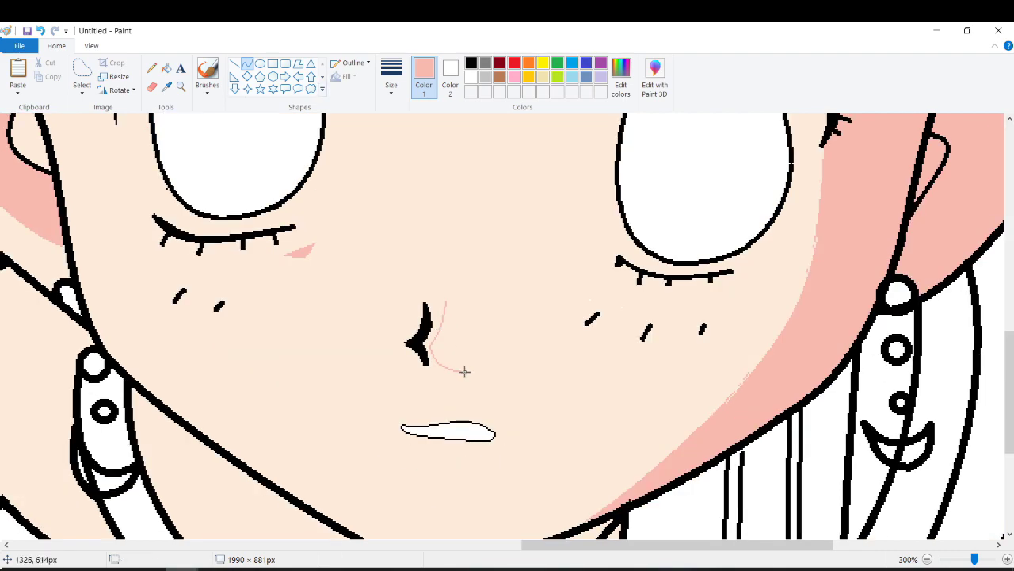
click(453, 345)
scroll(453, 345, down, 1)
scroll(481, 268, up, 1)
Draw a short thick black mark beneath the mouth and fill a small pink triangular shadow around it.
click(471, 63)
click(391, 75)
scroll(463, 354, down, 1)
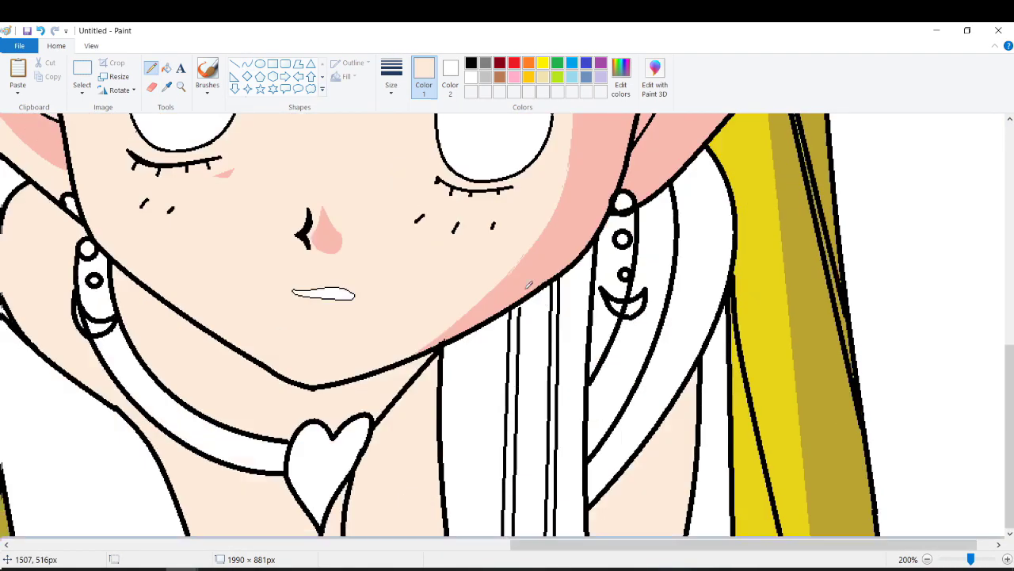
scroll(464, 354, up, 1)
drag(470, 414, 478, 419)
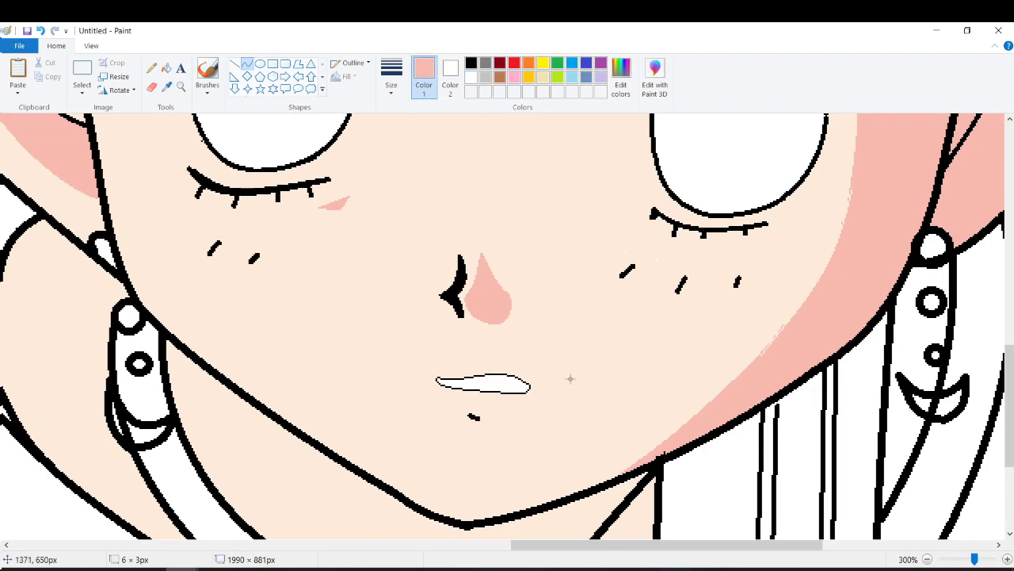
click(473, 452)
click(166, 68)
click(476, 428)
scroll(475, 428, down, 3)
scroll(646, 357, up, 2)
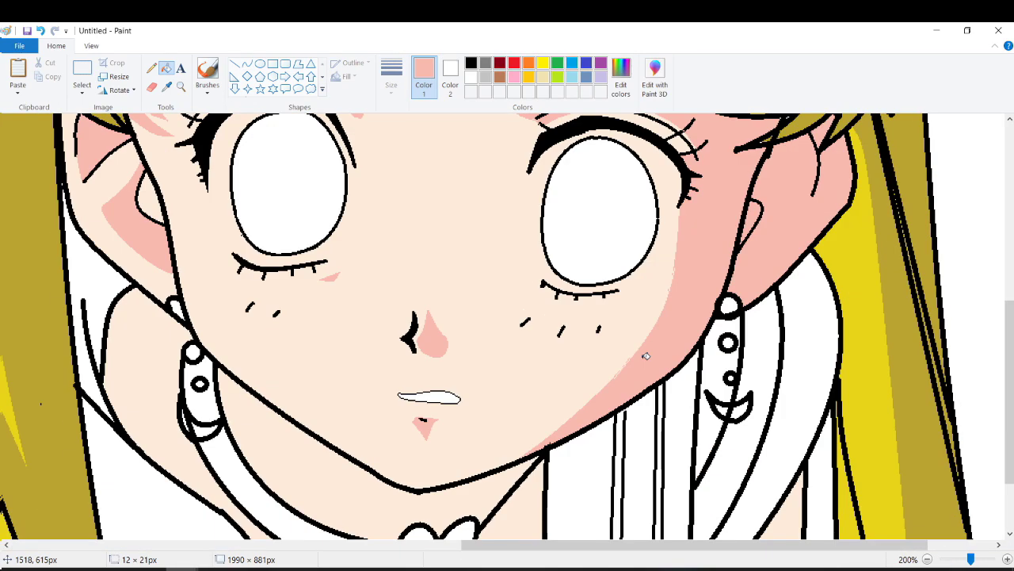
Fill the sailor collar sections on both sides of the hair and below the neck with medium blue.
scroll(486, 344, down, 1)
click(334, 409)
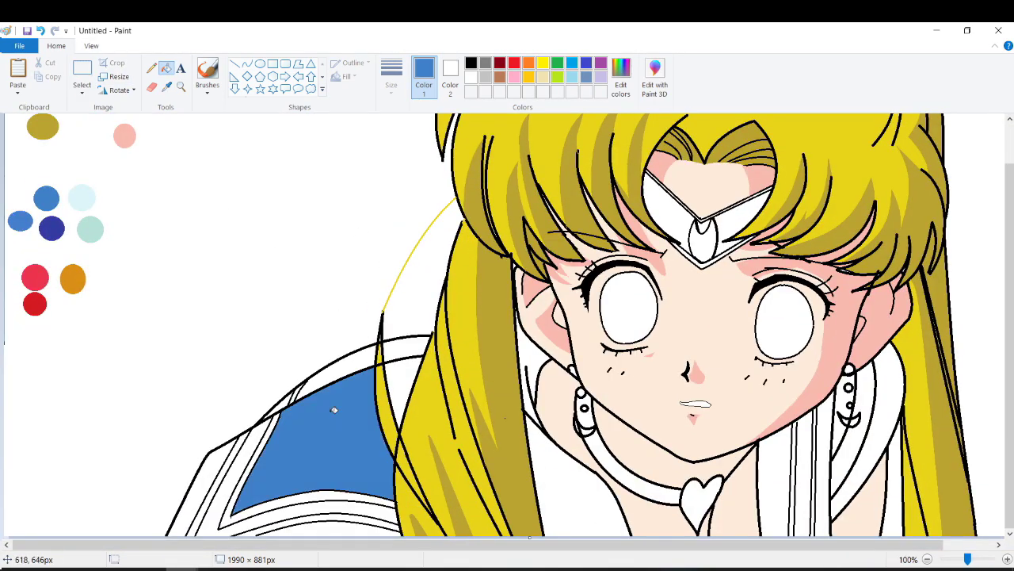
click(408, 364)
click(214, 484)
click(571, 428)
click(777, 476)
Add dark blue shadows to the collar beneath the left pigtail and to the collar panel below the chin.
click(586, 63)
scroll(634, 357, up, 1)
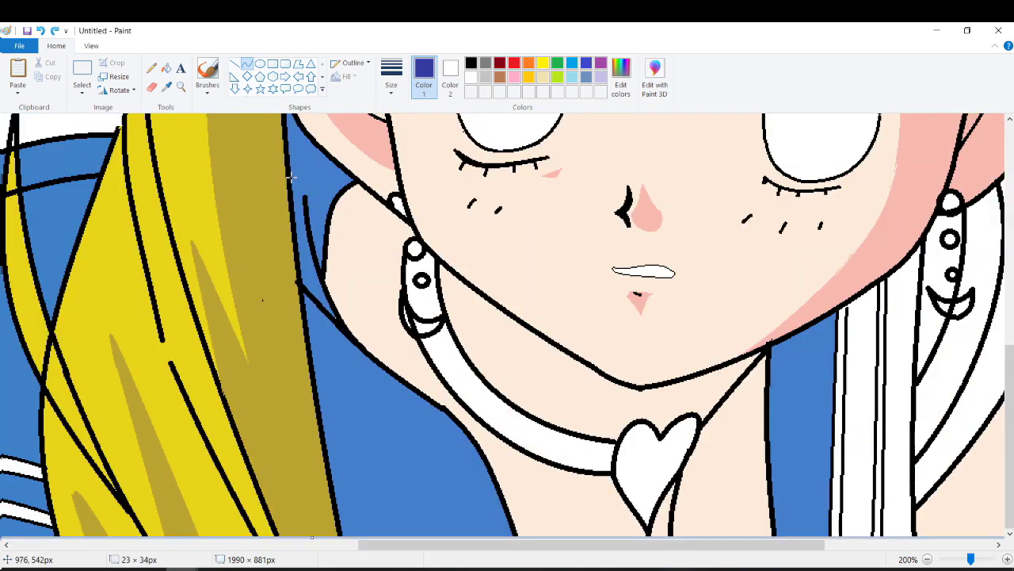
click(166, 68)
click(312, 175)
drag(623, 545, 753, 547)
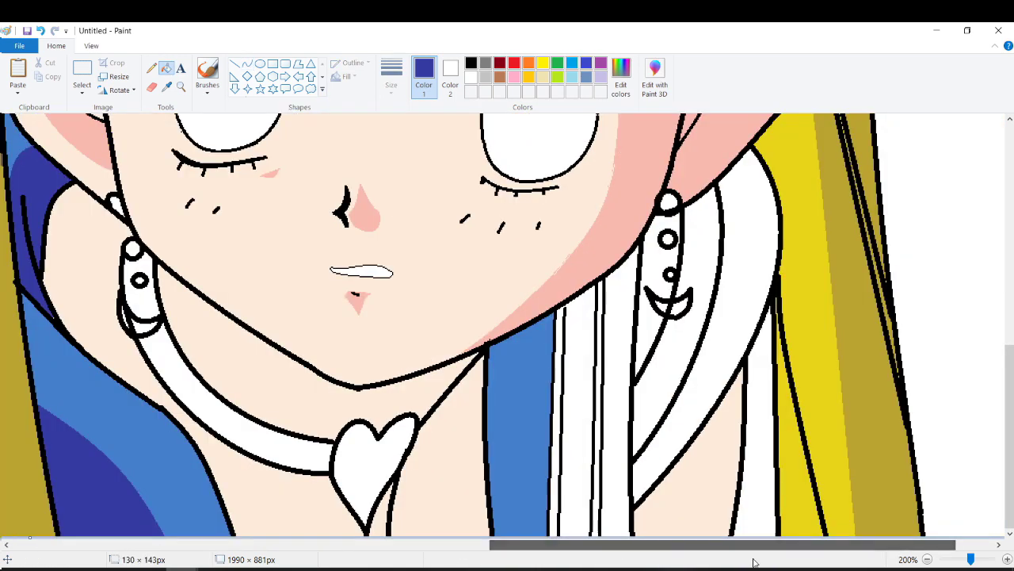
click(531, 412)
click(578, 396)
click(623, 301)
Sample the pale cyan swatch and fill the white shape behind the right earring with it.
scroll(623, 301, down, 1)
click(167, 86)
click(28, 197)
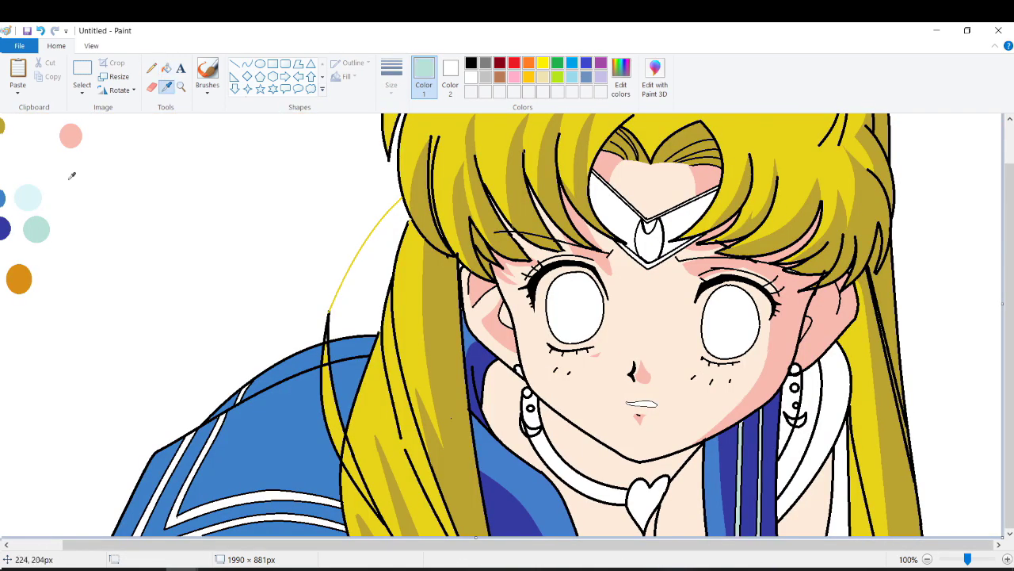
click(808, 413)
Fill the choker band with the sampled red and its heart pendant with the sampled orange.
click(166, 86)
scroll(511, 448, left, 1)
click(35, 277)
click(626, 463)
click(166, 85)
click(72, 278)
click(701, 497)
Sample the pink swatch, outline a shadow on the neck above and below the choker, and fill it with pink.
click(167, 85)
click(125, 136)
scroll(713, 443, up, 1)
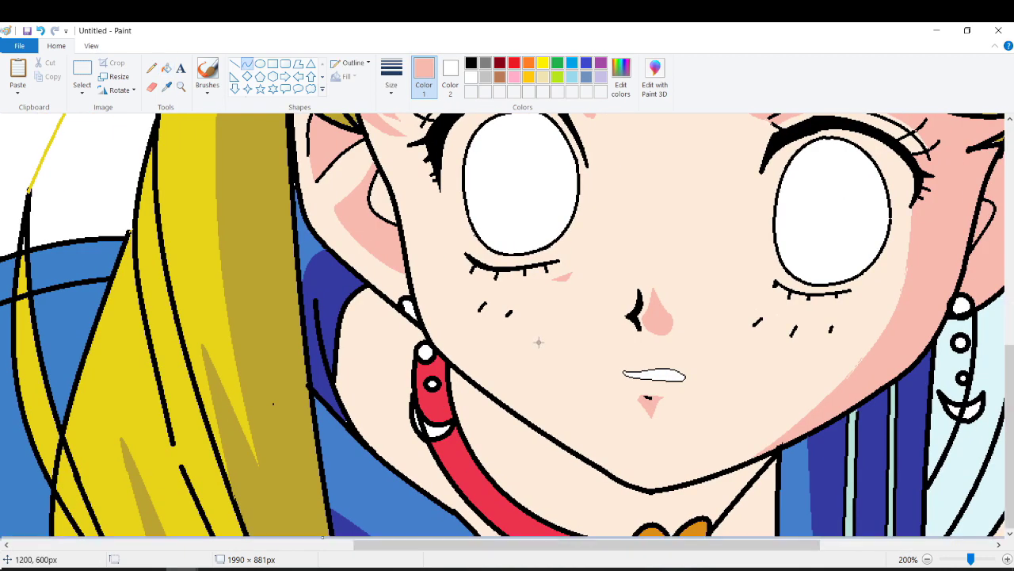
scroll(523, 475, down, 3)
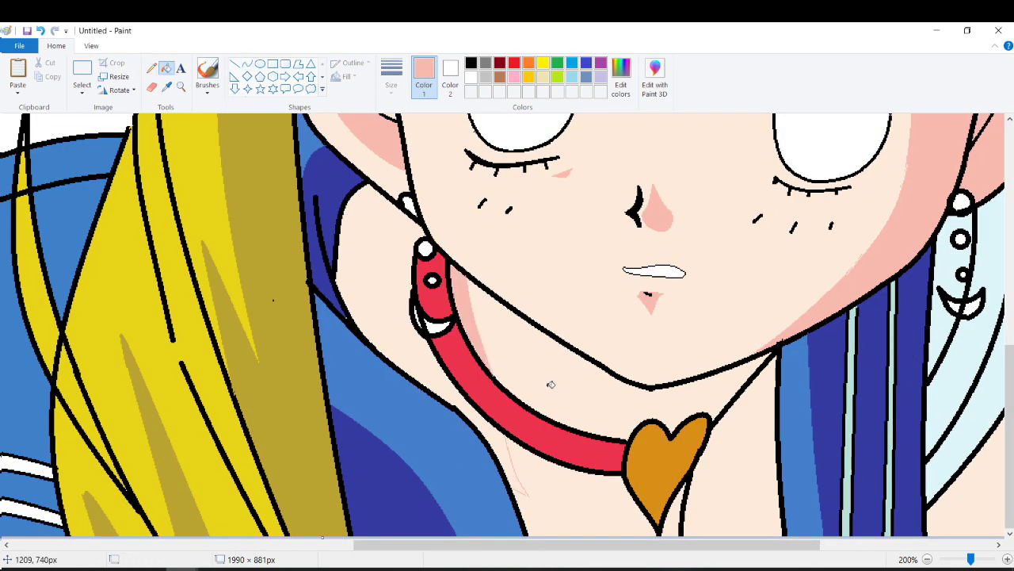
drag(535, 497, 466, 281)
click(167, 68)
click(571, 380)
scroll(713, 444, right, 3)
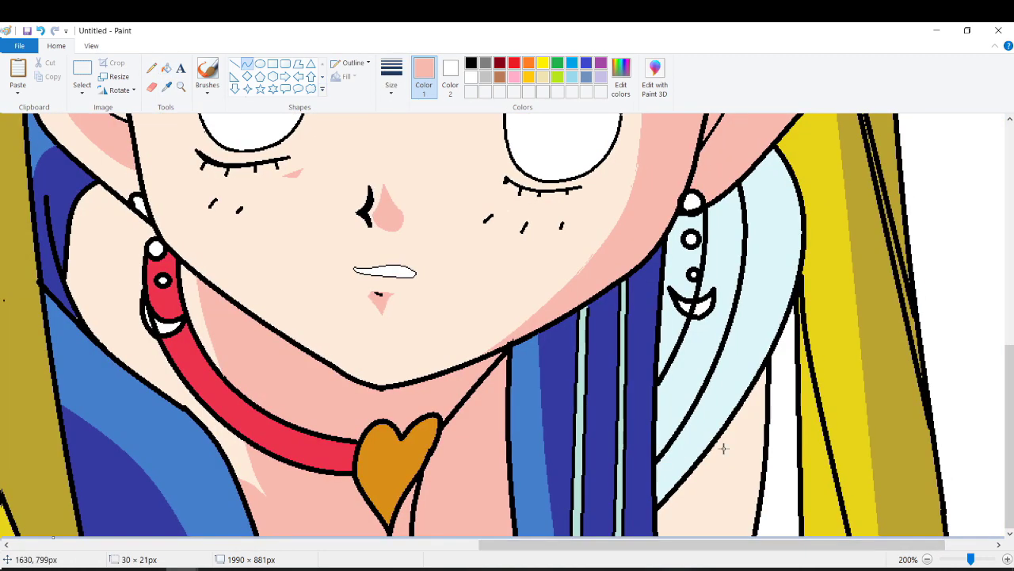
scroll(713, 444, down, 2)
scroll(871, 481, up, 2)
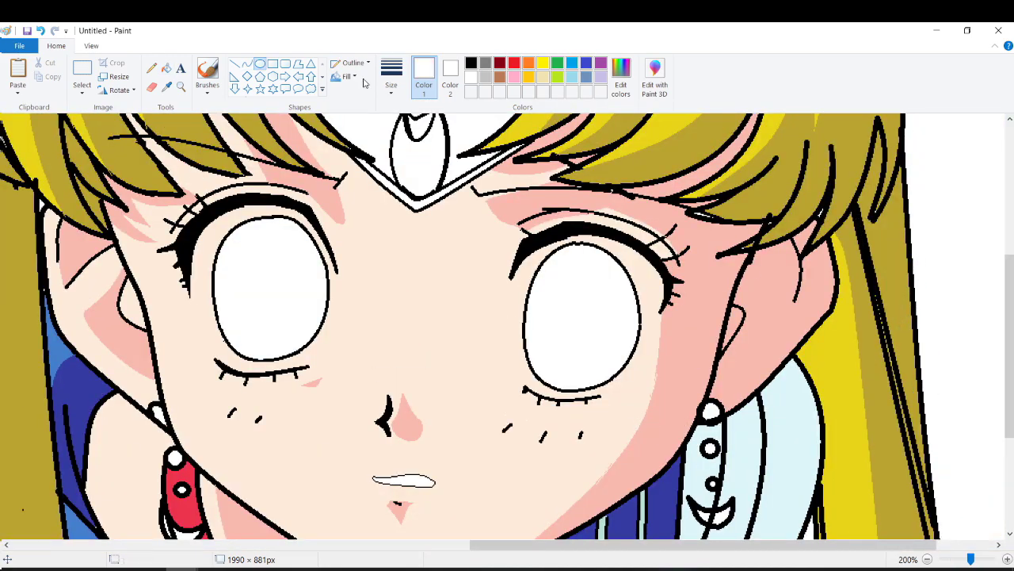
Draw a large black-outlined oval about 52 × 70 px and a smaller oval as highlights in the left eye's iris.
scroll(508, 332, down, 3)
scroll(510, 426, up, 3)
click(260, 63)
click(471, 63)
mouse_move(477, 314)
mouse_down()
mouse_move(539, 212)
mouse_move(561, 202)
mouse_up()
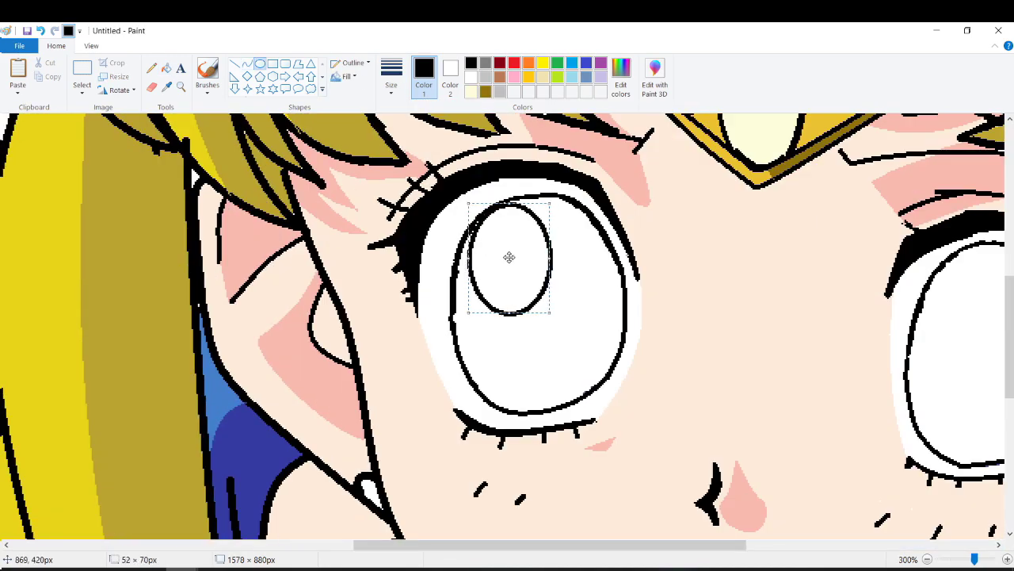
drag(568, 274, 600, 321)
Draw curved black bands running from the two highlight ovals to the lower edge of the left iris.
scroll(586, 317, right, 2)
click(248, 64)
mouse_move(405, 310)
mouse_down()
mouse_move(440, 400)
mouse_move(422, 288)
mouse_up()
scroll(430, 278, down, 1)
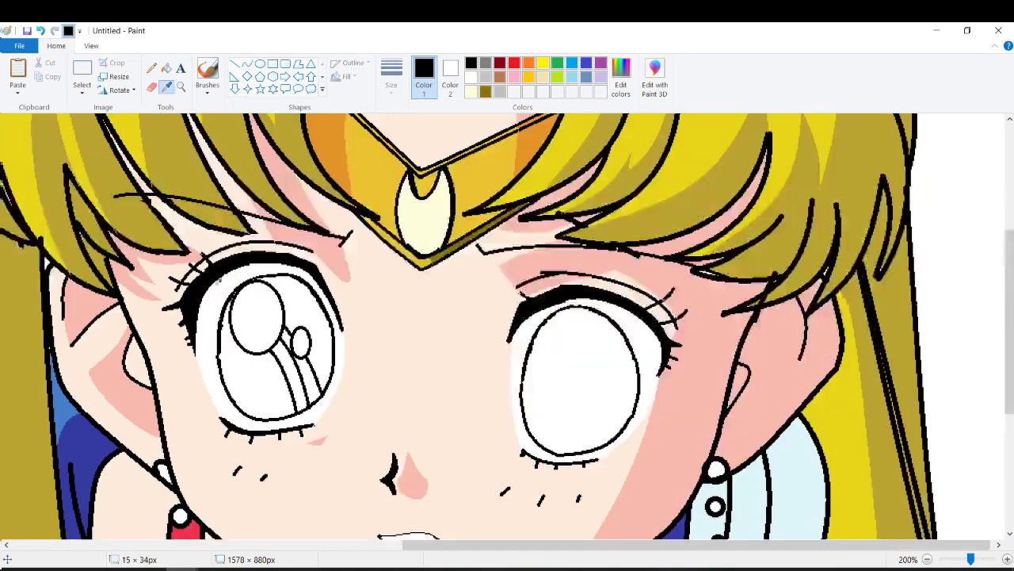
Draw dark blue dividing curves across the left iris and fill its lower areas with dark blue.
scroll(383, 365, up, 2)
click(586, 63)
drag(523, 342, 550, 324)
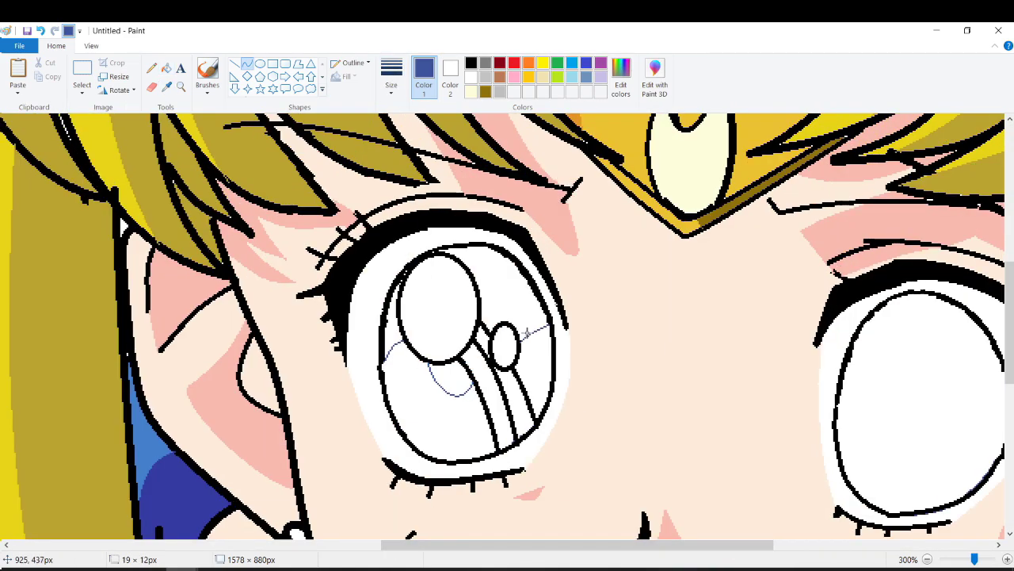
click(166, 69)
click(428, 420)
click(531, 373)
Fill the upper part of the left iris and the small pupil below the large highlight with black.
click(471, 63)
click(491, 278)
click(452, 376)
Add a round white highlight at the left iris's lower outer edge and outline it in black.
click(151, 68)
click(470, 76)
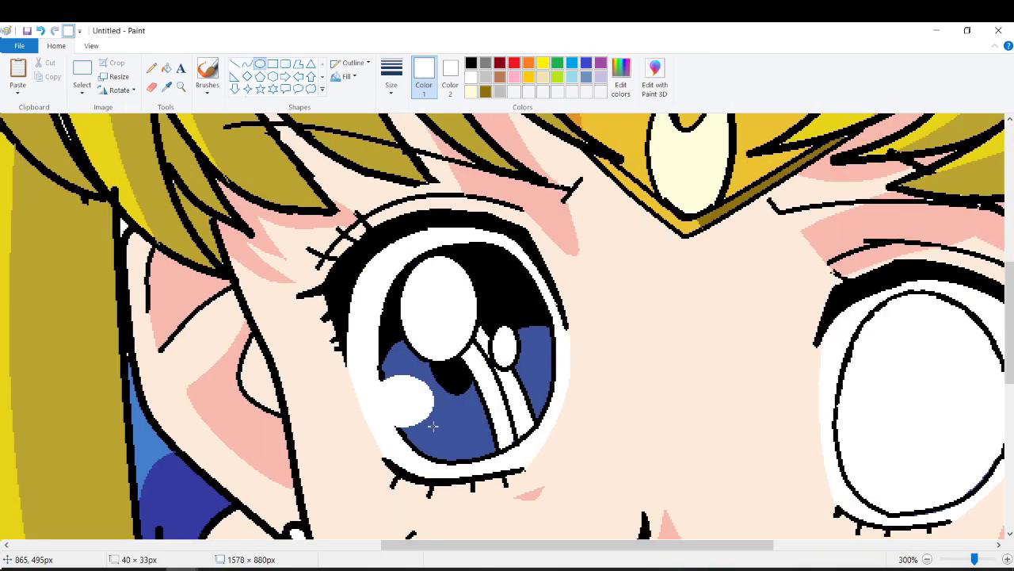
click(247, 64)
mouse_move(388, 402)
mouse_down()
mouse_move(409, 373)
mouse_move(434, 431)
mouse_up()
click(166, 68)
click(406, 397)
click(470, 63)
click(247, 63)
Draw a large and a small black-outlined oval as highlights in the right eye's iris.
drag(528, 545, 622, 545)
click(260, 64)
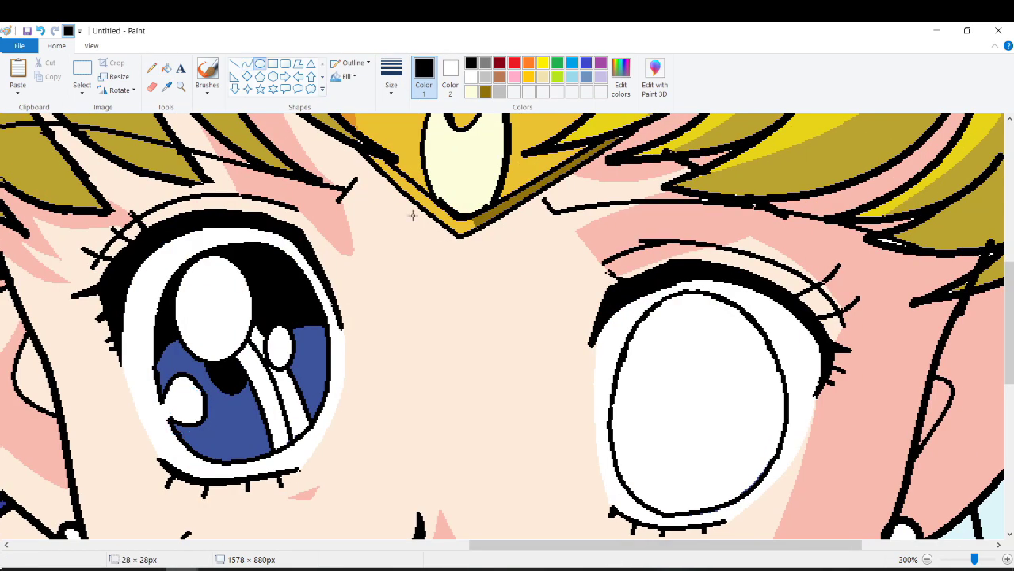
scroll(603, 357, right, 2)
mouse_move(547, 298)
mouse_down()
mouse_move(623, 317)
mouse_move(600, 344)
mouse_move(641, 424)
mouse_up()
drag(641, 389, 683, 432)
scroll(658, 396, down, 3)
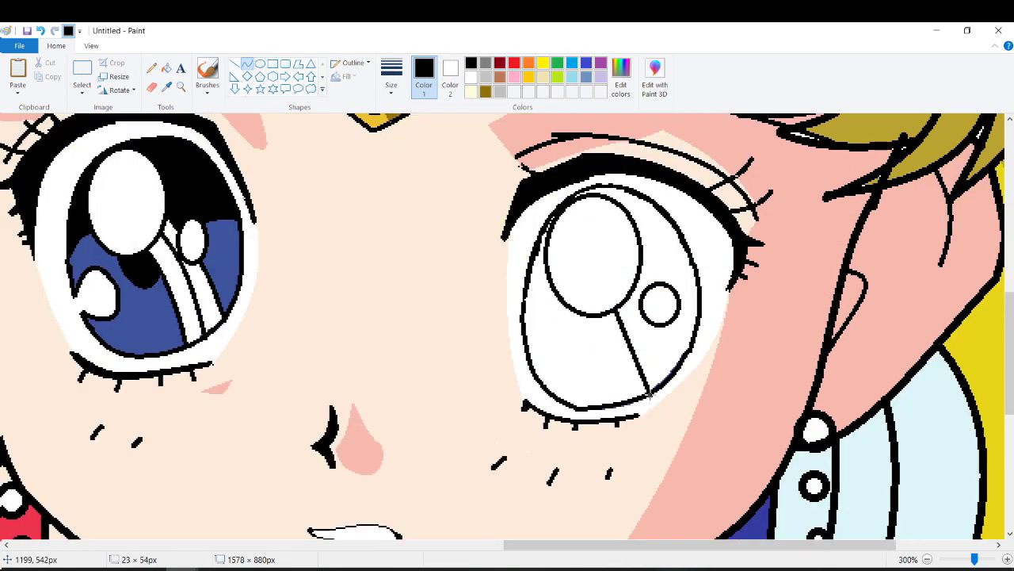
Draw curved black bands from the right eye's highlight ovals down to the lower edge of the iris.
click(247, 64)
mouse_move(626, 314)
mouse_down()
mouse_move(644, 381)
mouse_move(667, 377)
mouse_up()
drag(670, 322, 689, 361)
Draw dark blue dividing curves in the right iris, filling its lower areas dark blue and its upper part black.
drag(530, 304, 607, 351)
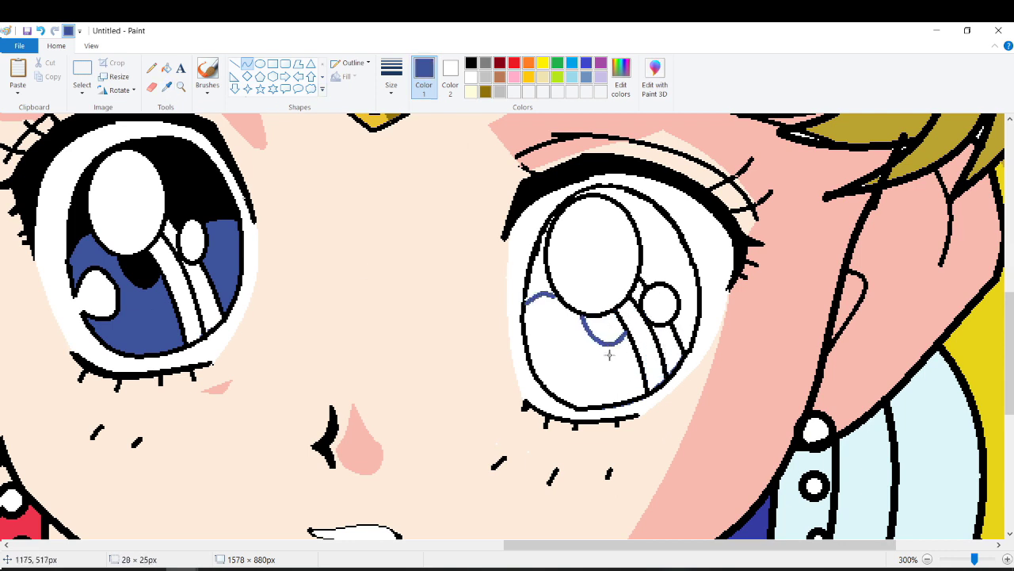
click(166, 68)
click(593, 356)
click(470, 62)
click(626, 238)
Add a round white highlight at the right iris's lower inner edge and outline it in black.
click(471, 76)
mouse_move(529, 332)
mouse_down()
mouse_move(555, 358)
mouse_move(558, 383)
mouse_up()
click(543, 361)
click(471, 63)
drag(529, 325, 570, 382)
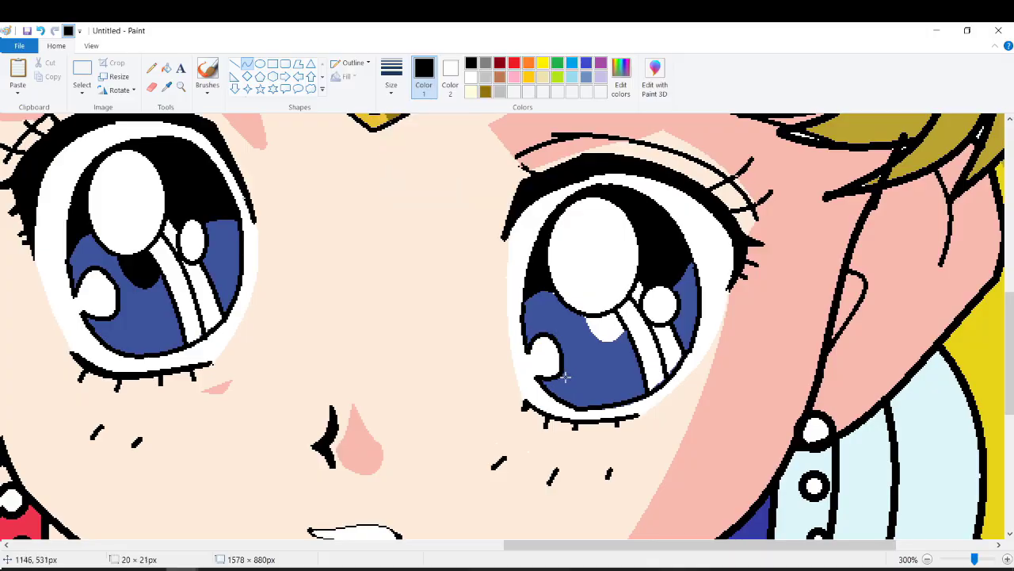